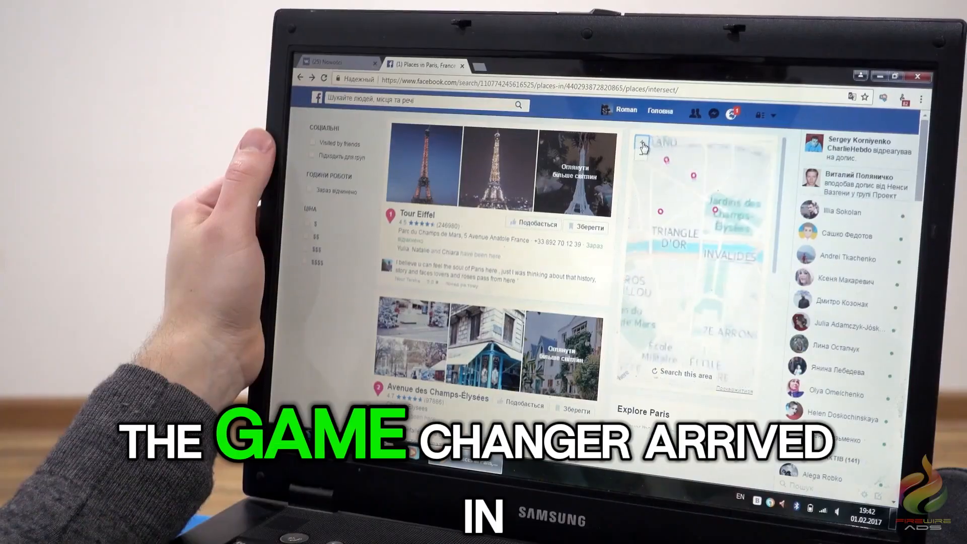
click(642, 145)
click(642, 144)
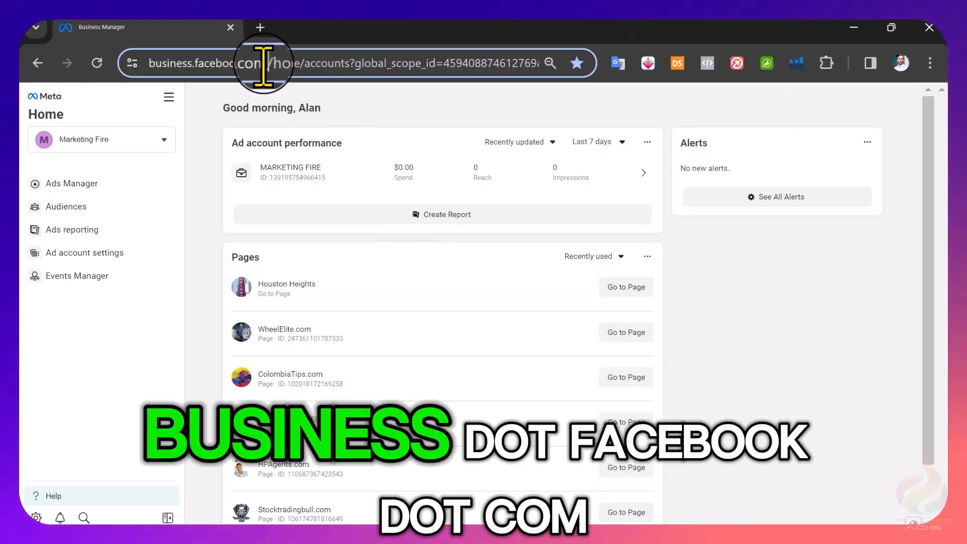
- Open Events Manager for the Marketing Fire business from the business.facebook.com home page
drag(266, 63, 133, 63)
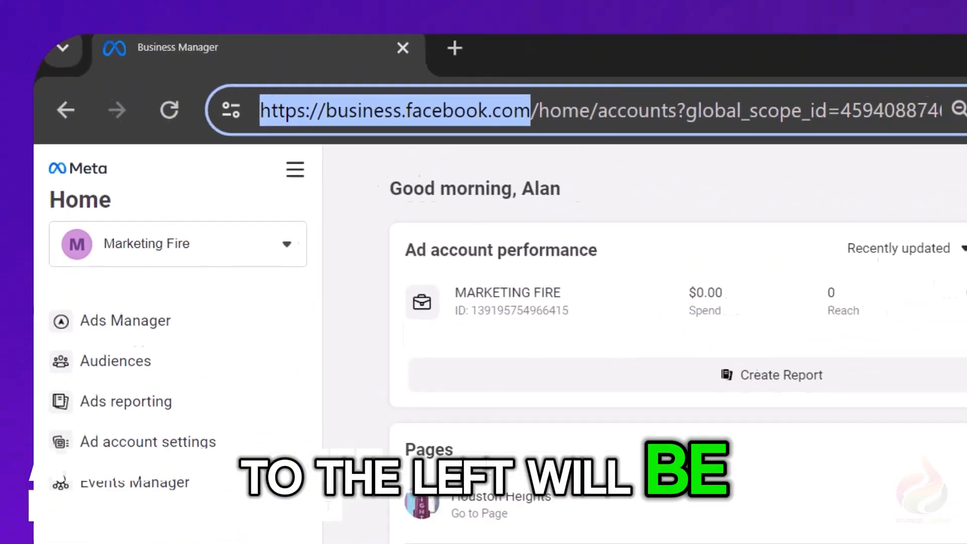
click(151, 507)
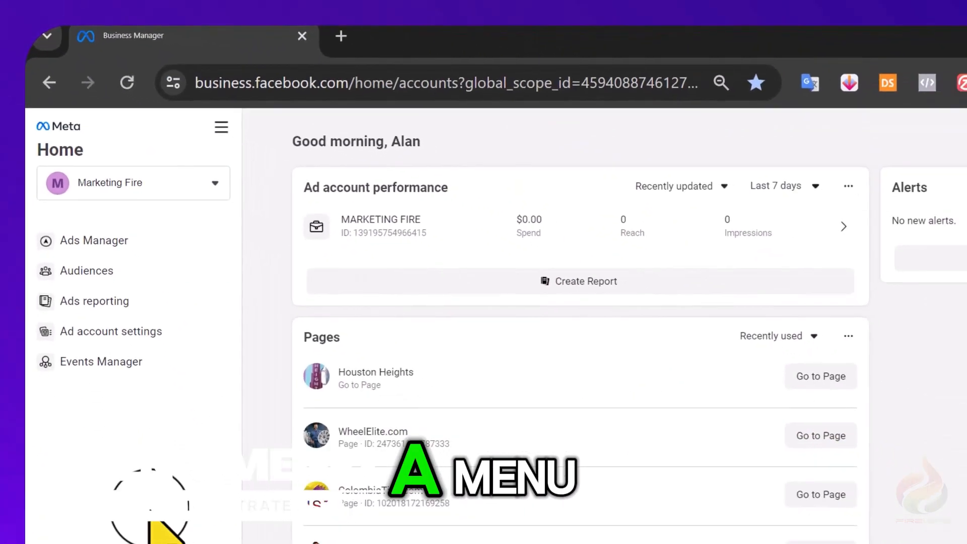
click(98, 365)
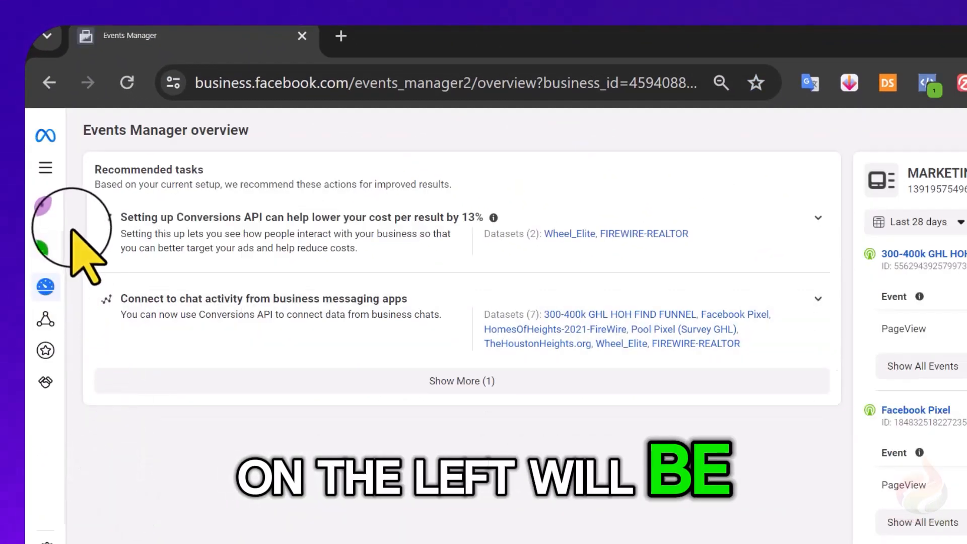
- Connect a new data source and create a dataset named Blog.WheelElite.com
mouse_move(45, 244)
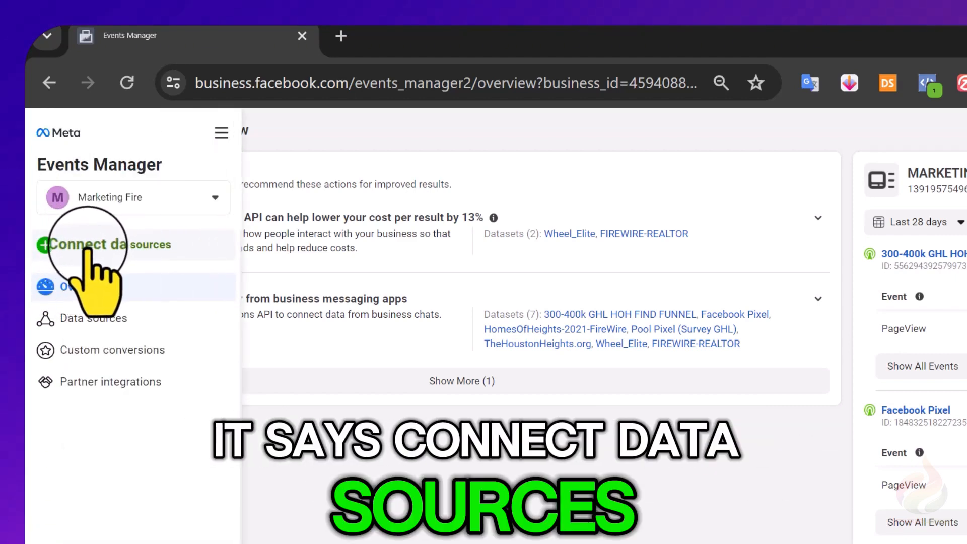
click(89, 247)
click(372, 332)
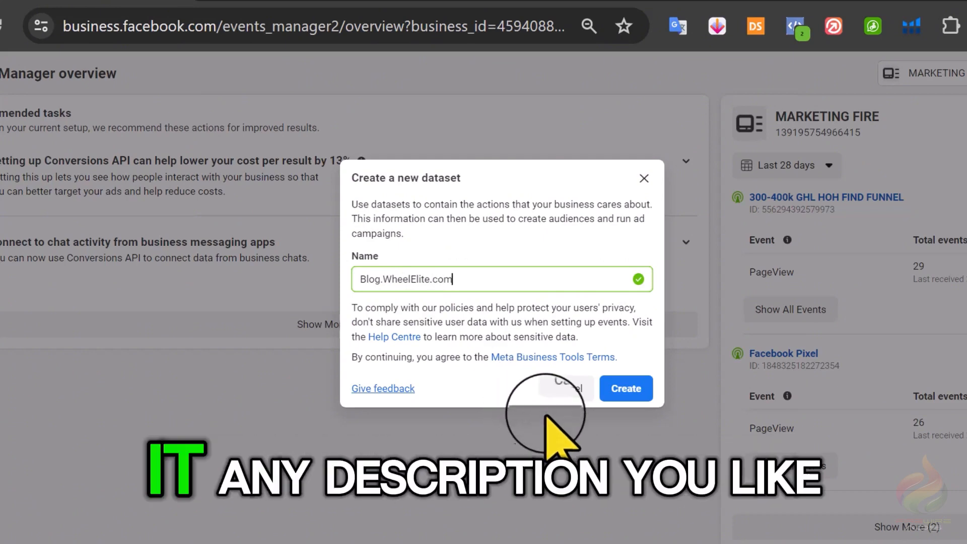
click(644, 388)
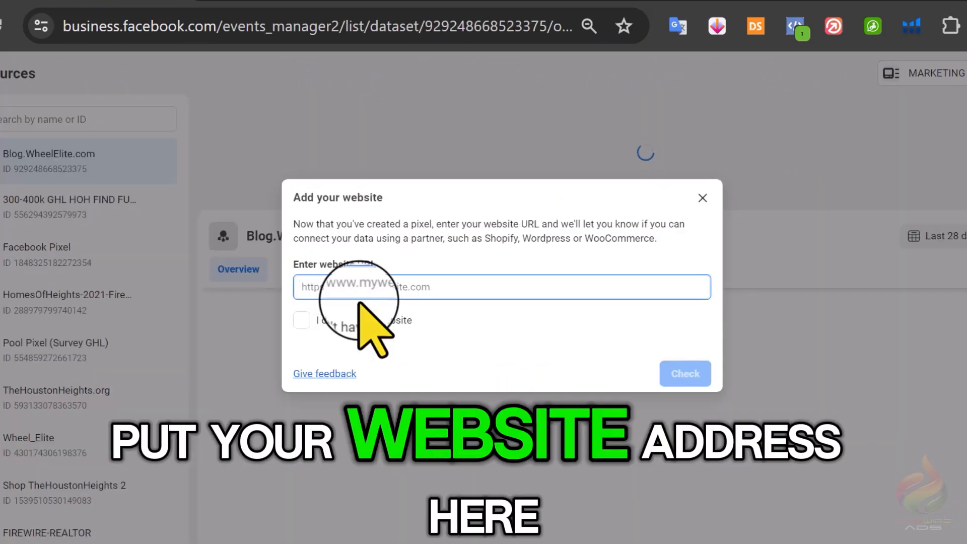
text(https://)
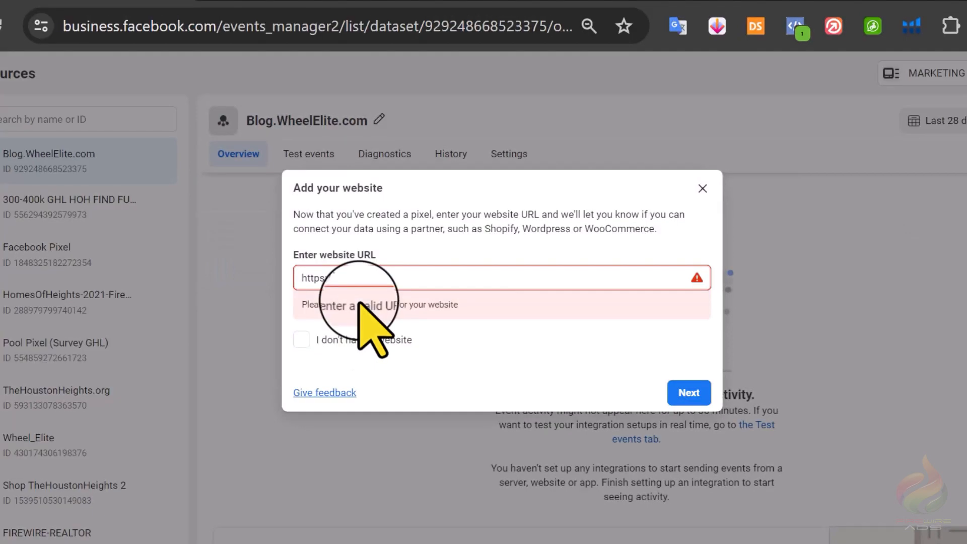
text(blog.wheelelite.com)
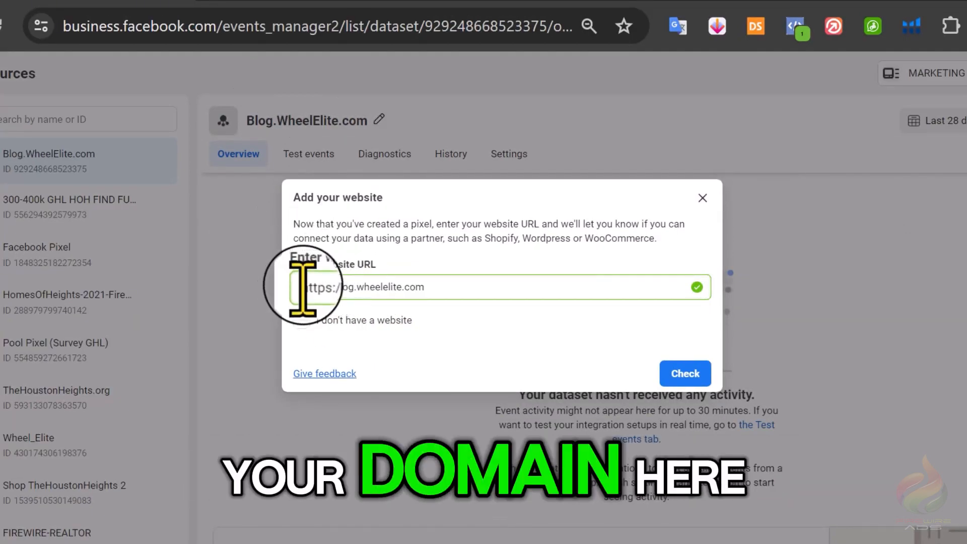
drag(302, 287, 444, 282)
click(391, 331)
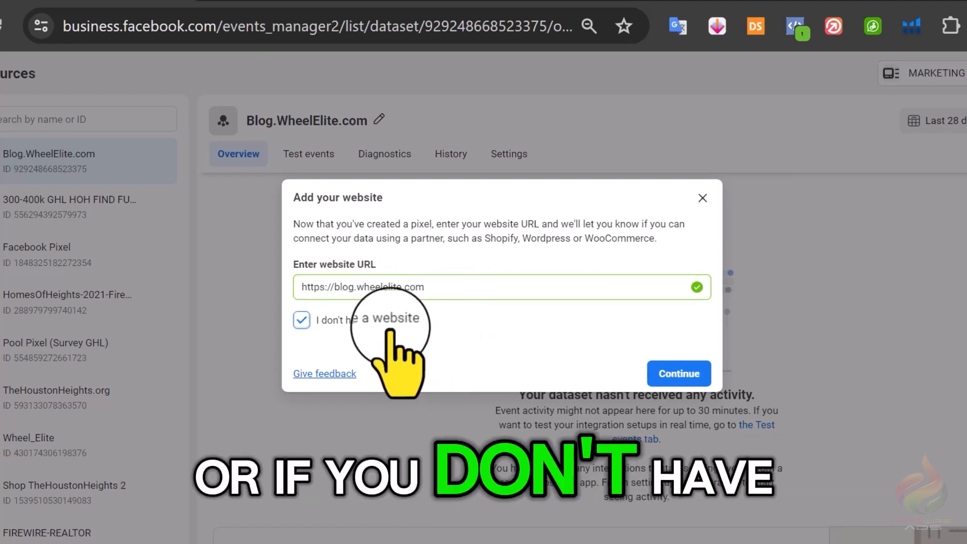
click(390, 330)
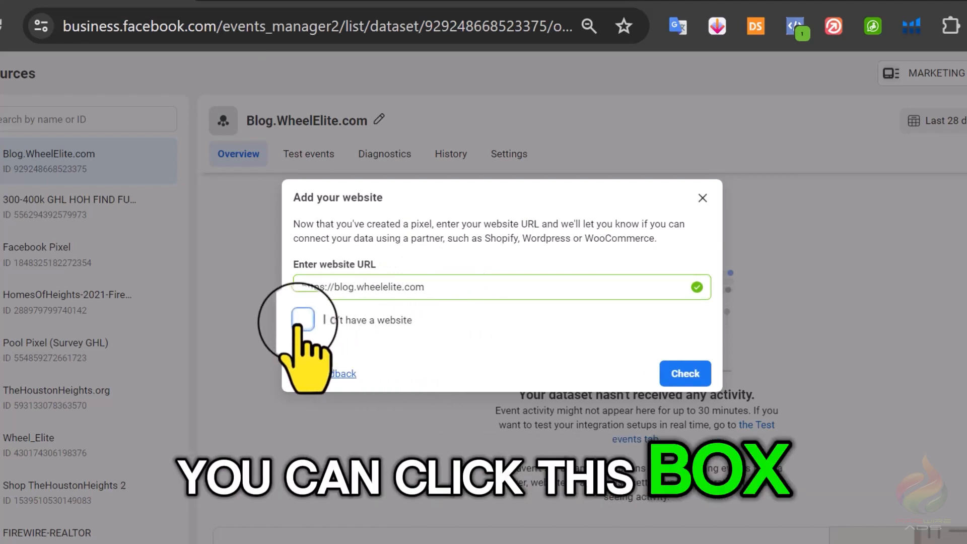
click(682, 373)
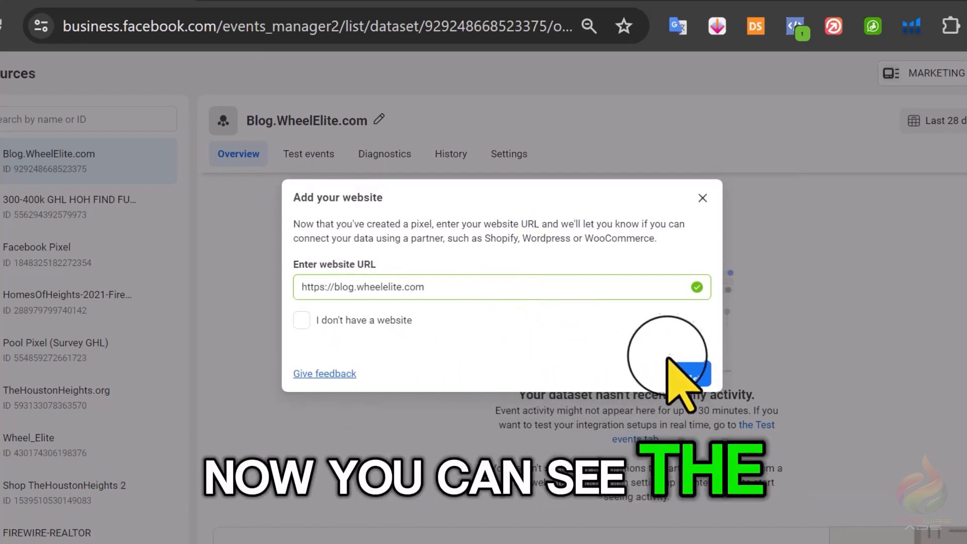
click(687, 376)
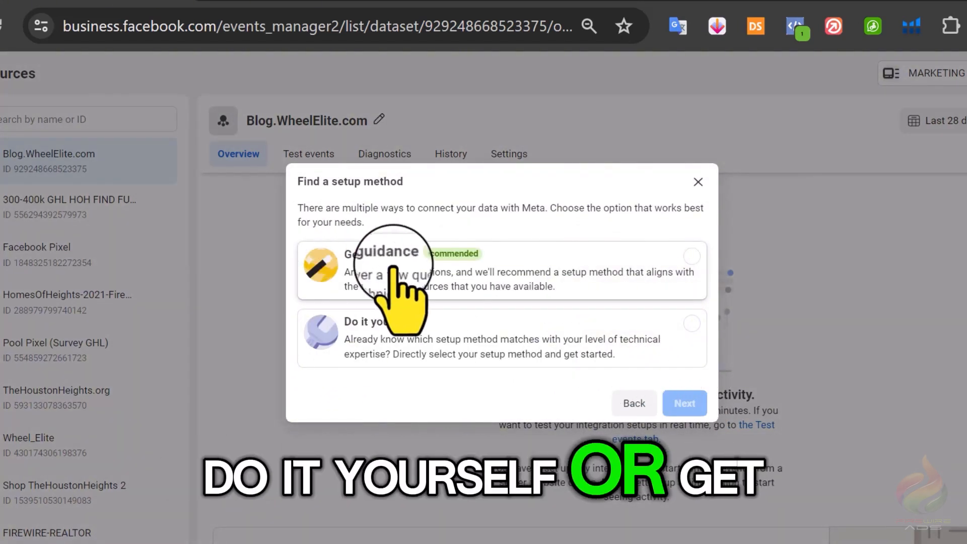
- Choose the do-it-yourself setup with Meta pixel only, and copy the base code for manual installation
click(400, 347)
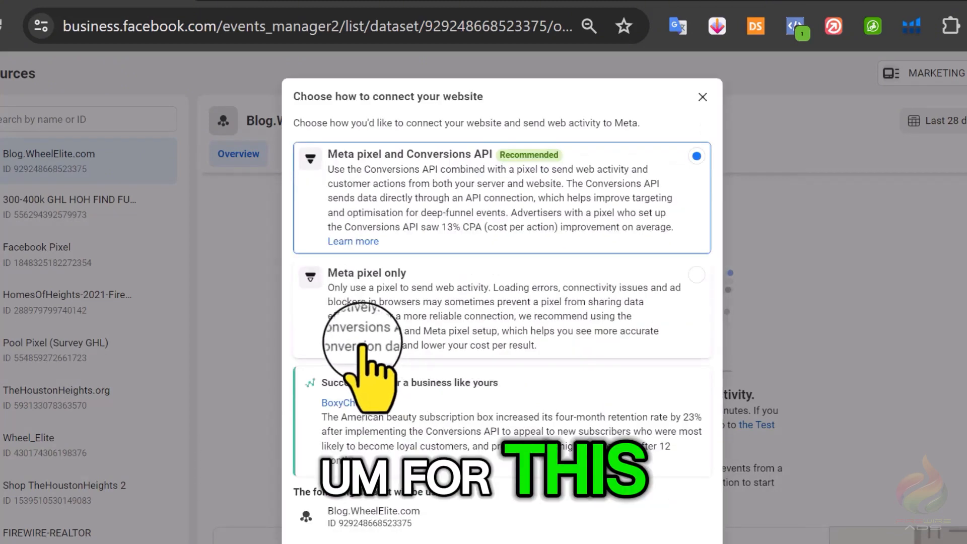
click(414, 315)
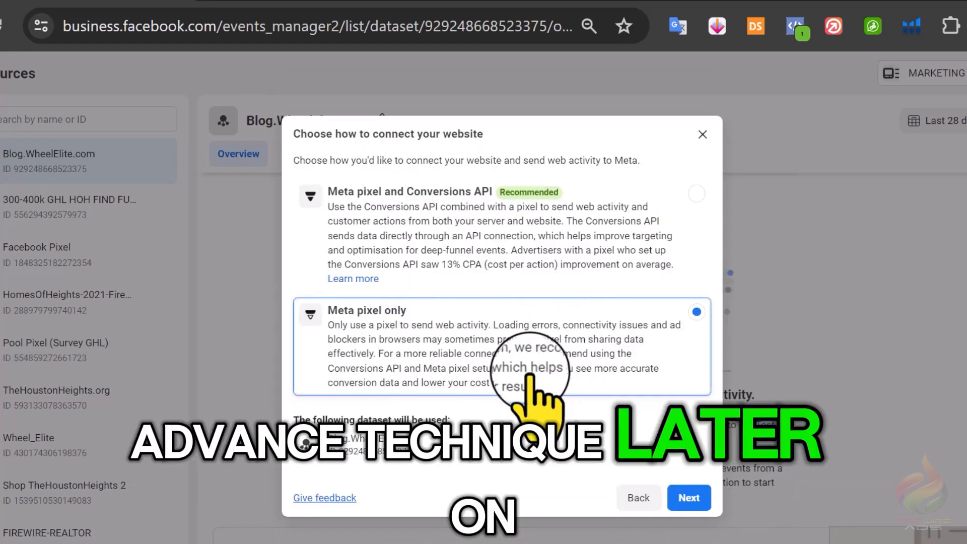
click(689, 498)
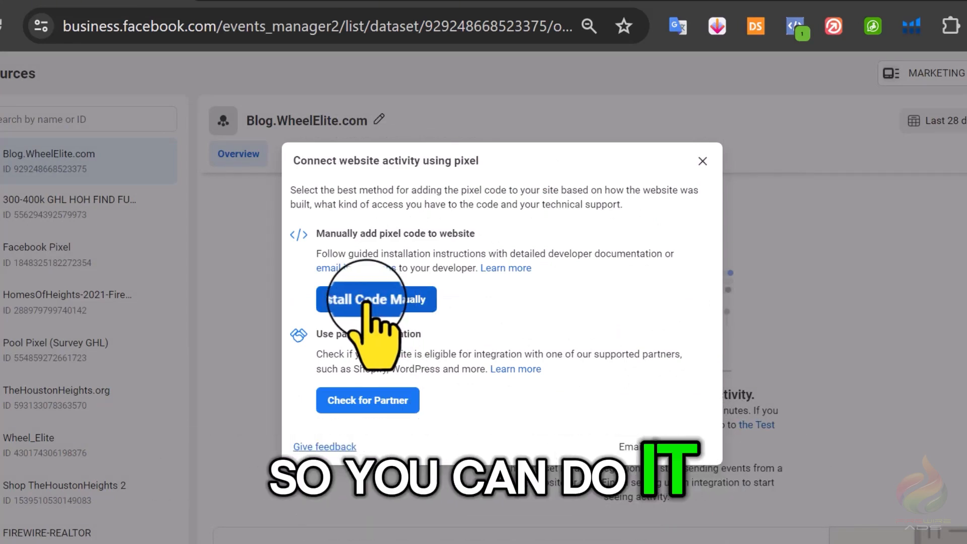
click(364, 302)
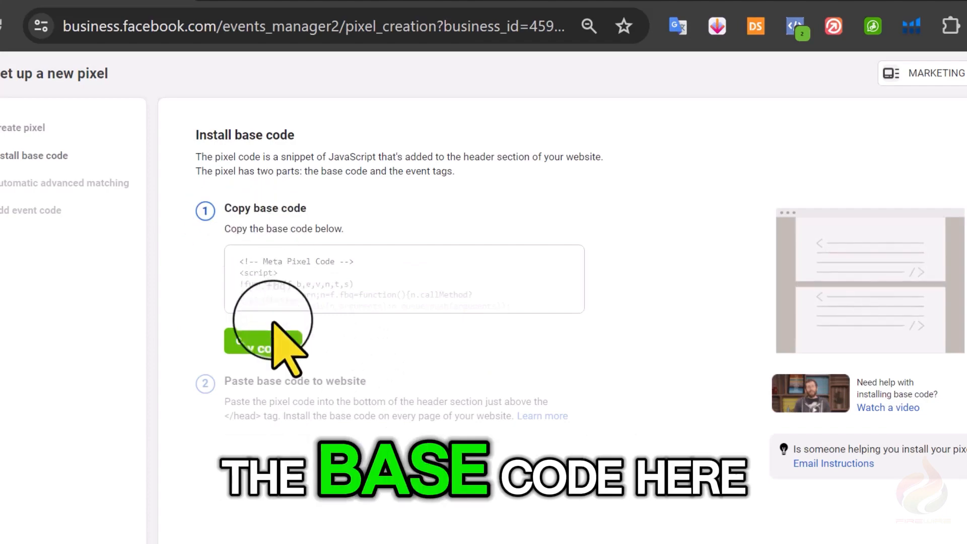
click(272, 340)
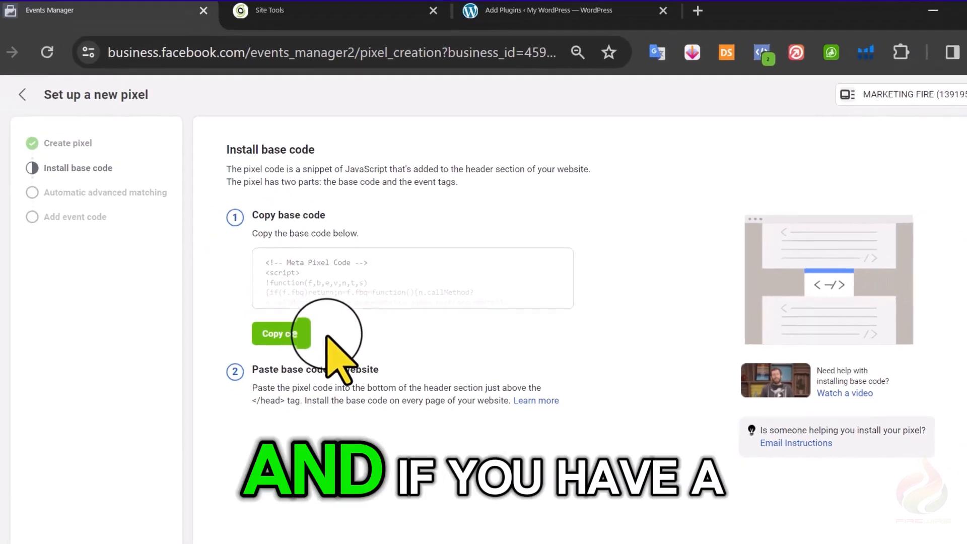
- In the WordPress dashboard, install and activate WPCode from the "facebook pixel" plugin results and enable its auto-updates
click(535, 12)
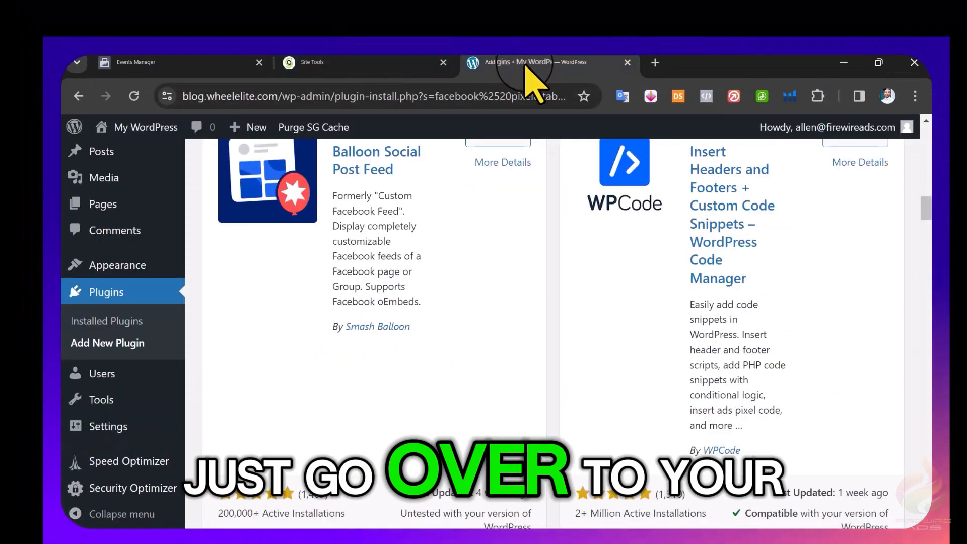
scroll(210, 348, up, 4)
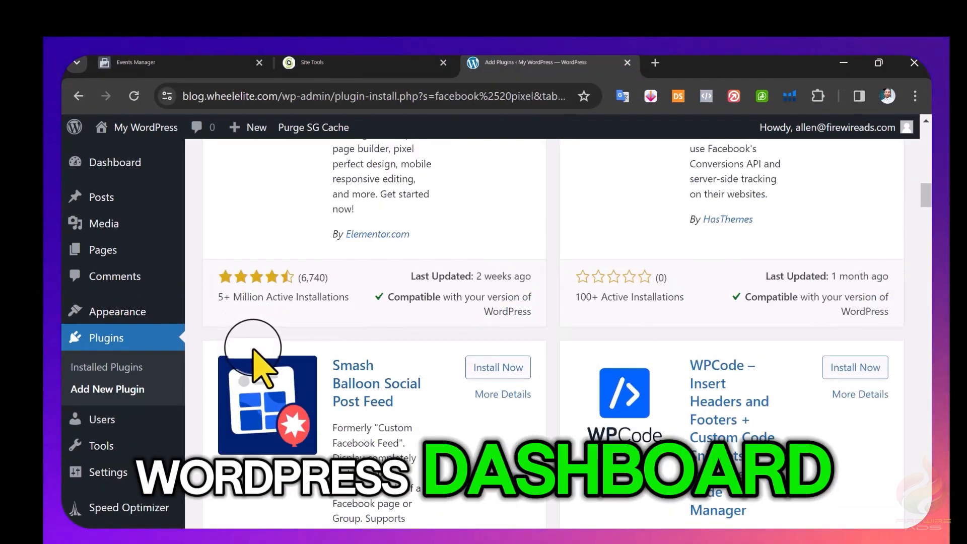
scroll(608, 424, up, 10)
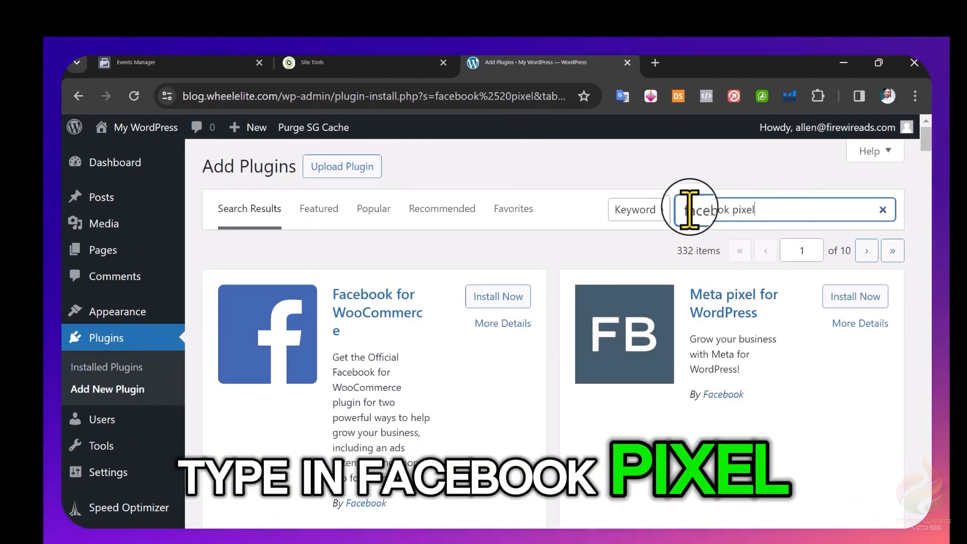
scroll(734, 287, down, 10)
scroll(734, 287, down, 10)
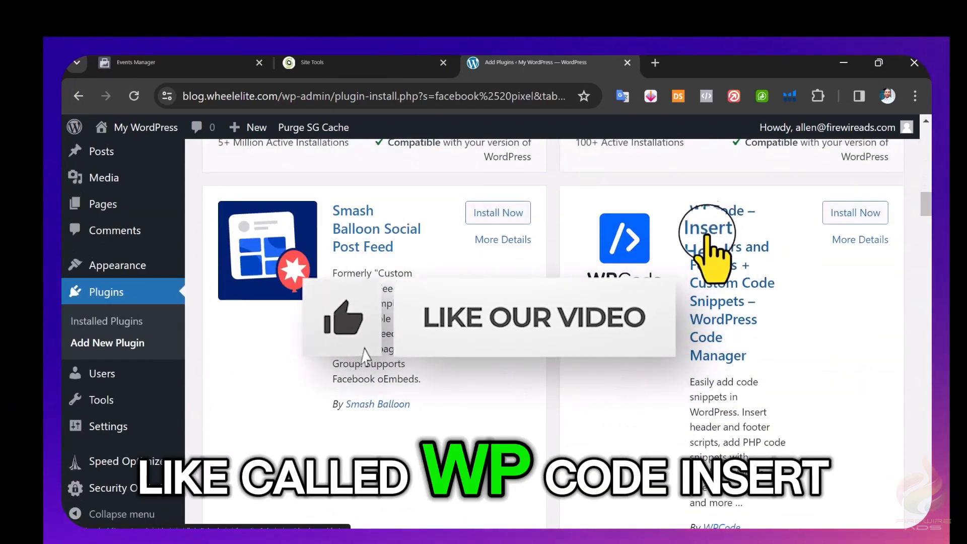
scroll(654, 319, down, 2)
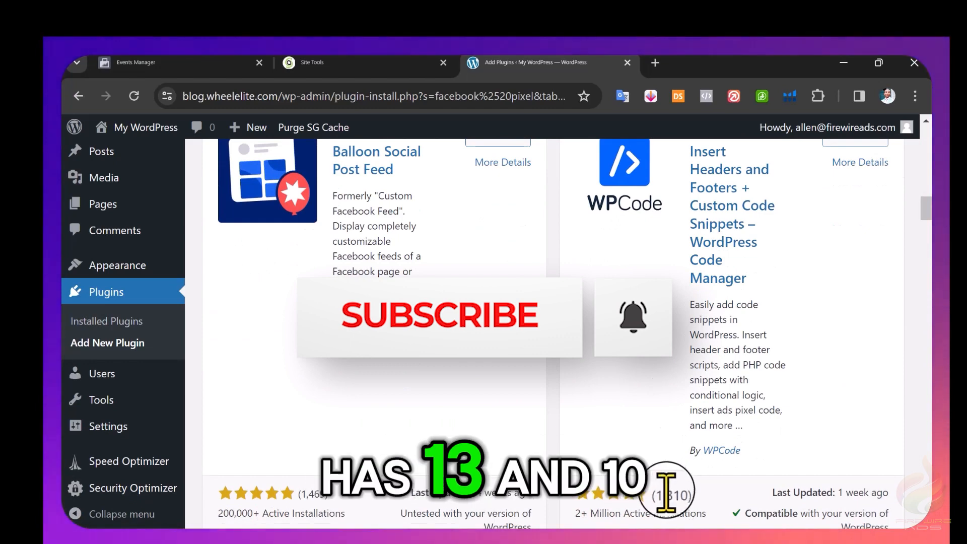
scroll(846, 379, up, 3)
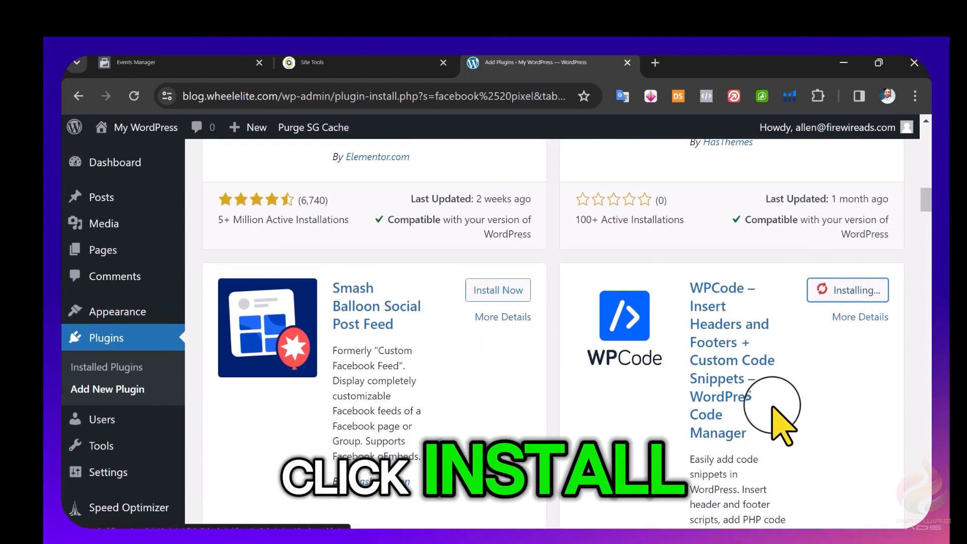
click(862, 290)
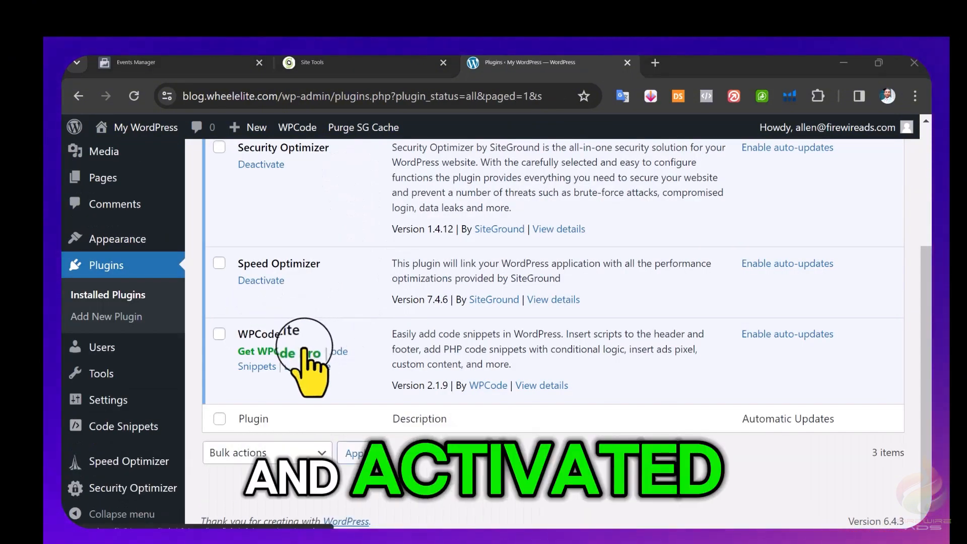
click(800, 334)
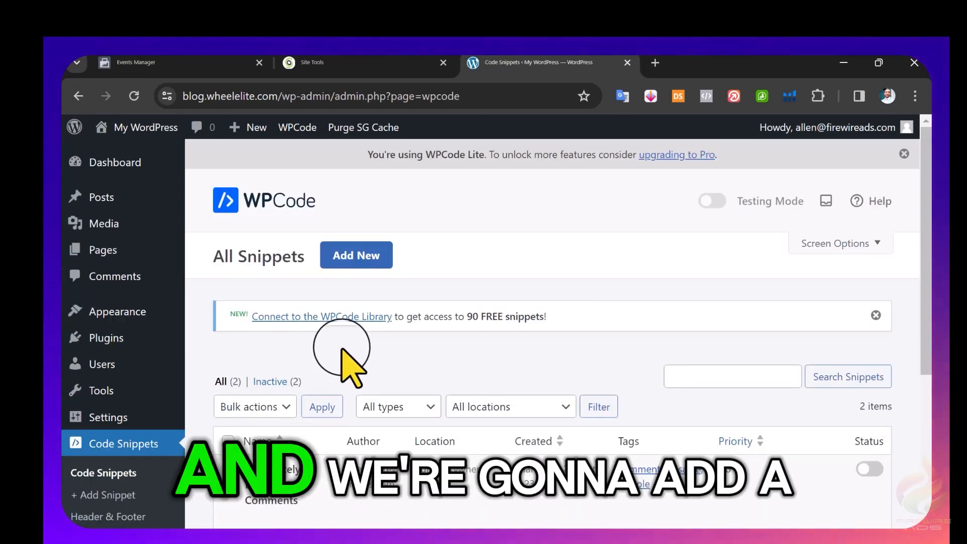
- Add a new WPCode snippet using the "Add Your Custom Code" option
scroll(584, 372, down, 3)
scroll(352, 461, up, 3)
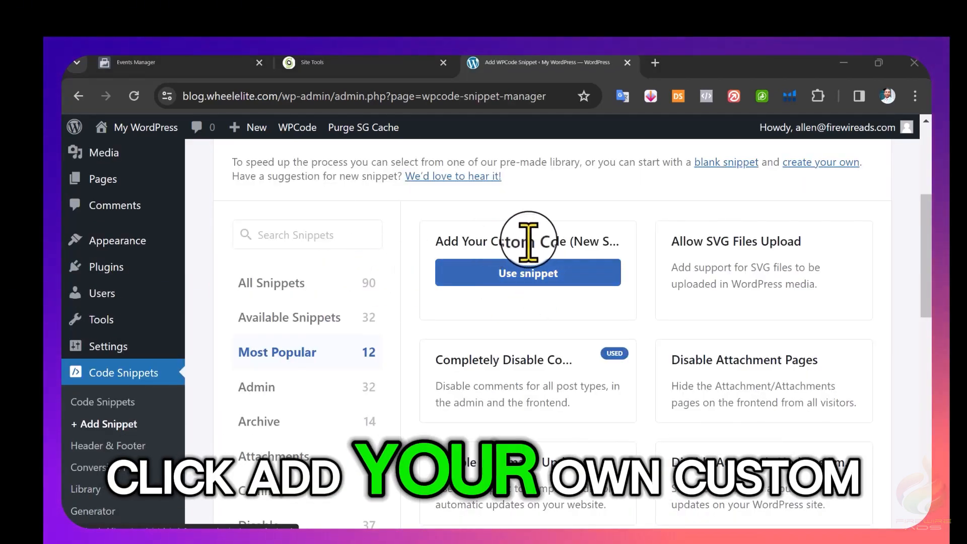
click(534, 274)
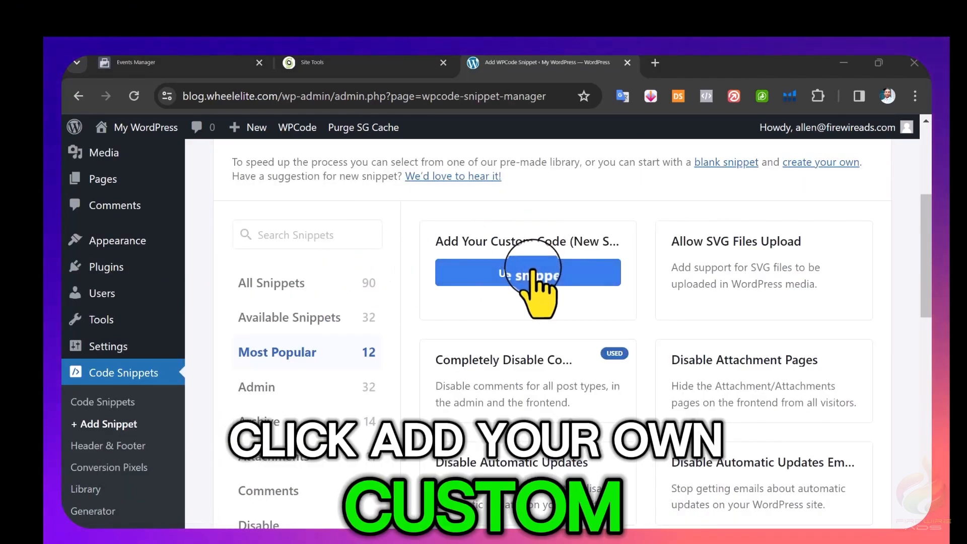
scroll(460, 320, down, 2)
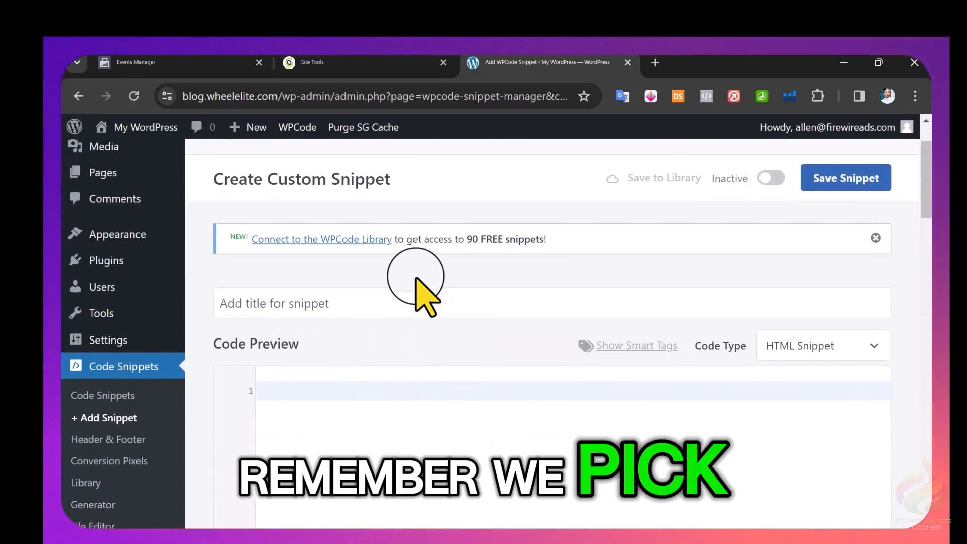
- Copy the Meta pixel base code again from Events Manager and paste it into the custom snippet's code area
click(191, 63)
click(322, 319)
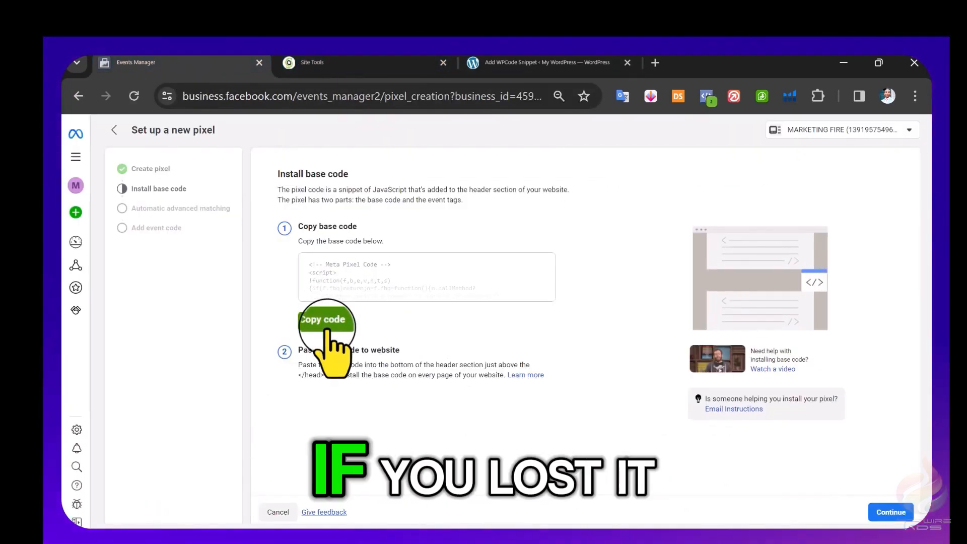
click(528, 66)
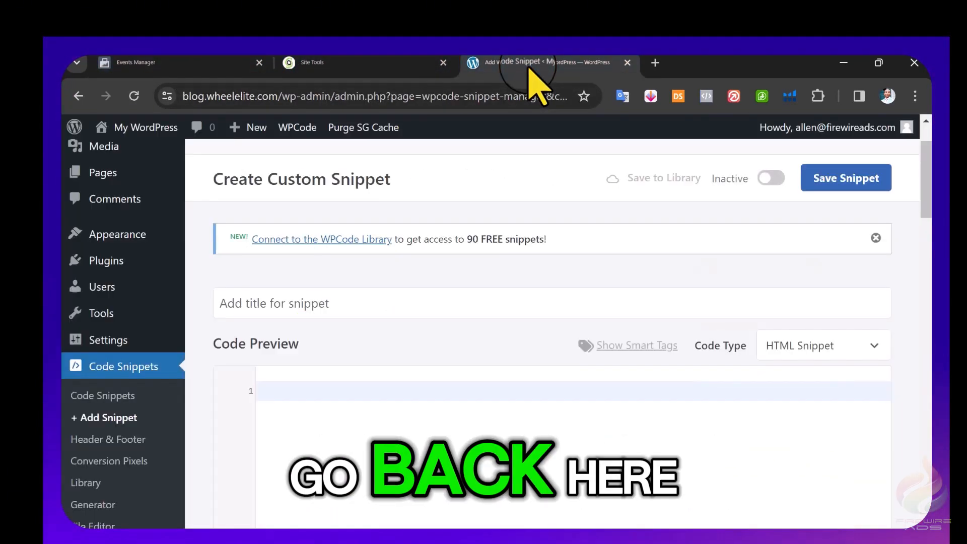
click(429, 397)
key(ctrl+v)
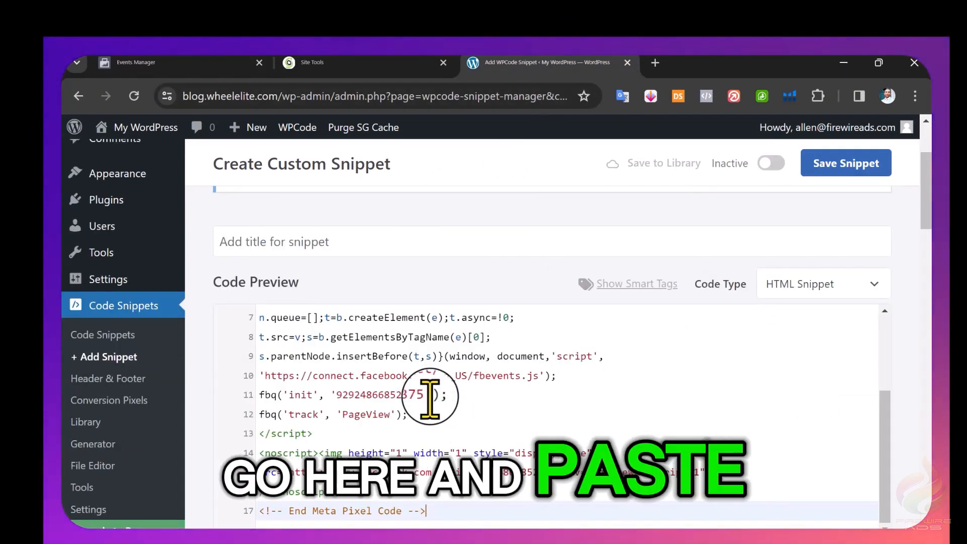
- Save the pixel code snippet and look through the remaining settings on its edit page
click(869, 166)
scroll(925, 299, down, 6)
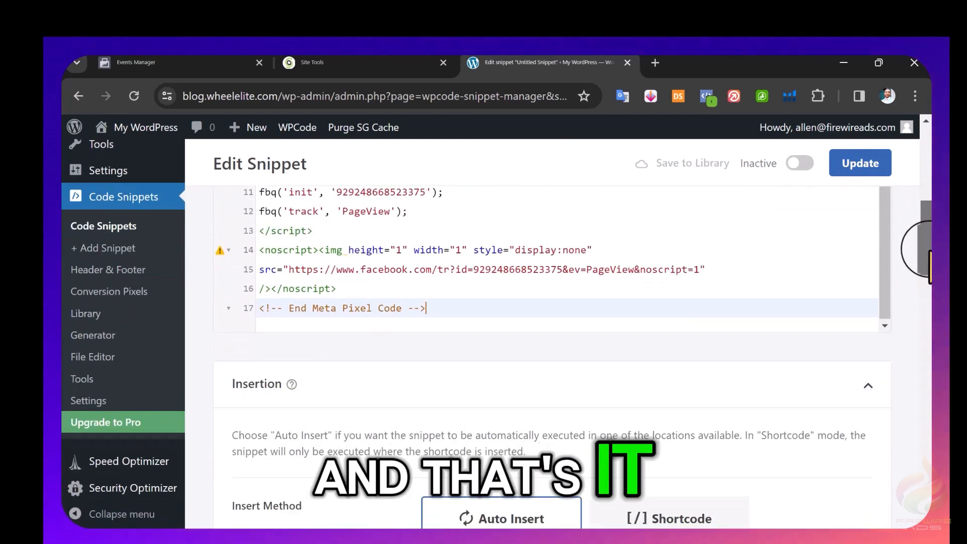
drag(923, 287, 914, 413)
scroll(890, 414, down, 3)
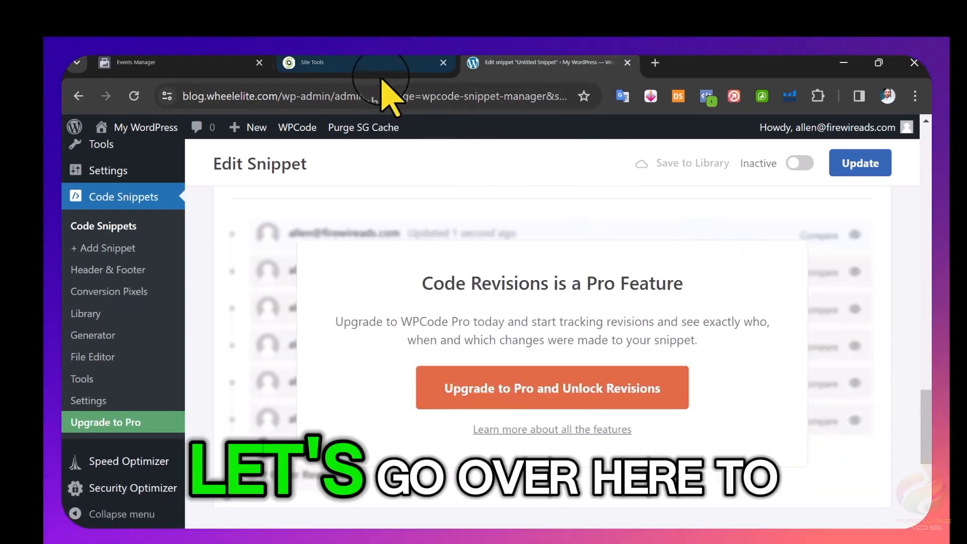
- Return to the pixel setup in Events Manager, continue past the base code installation and turn on automatic advanced matching
click(190, 64)
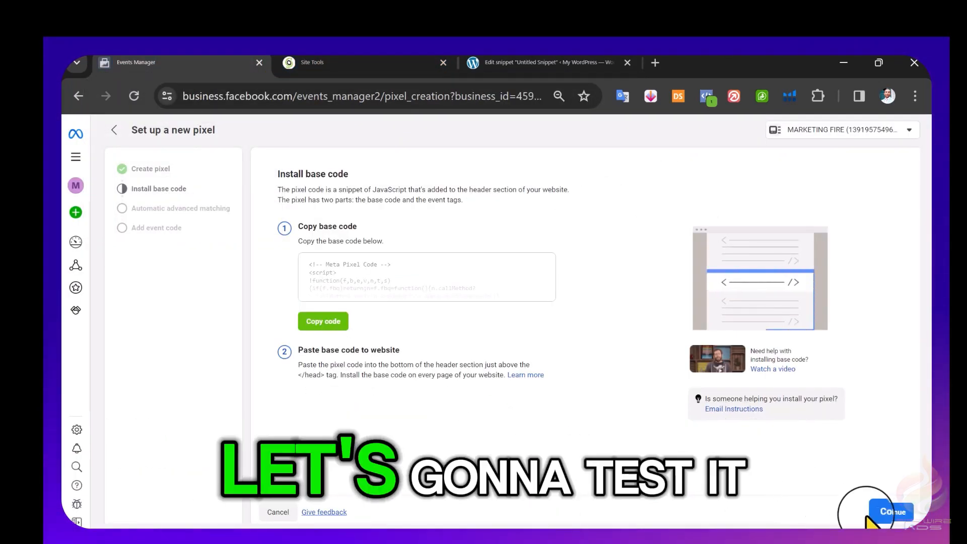
click(890, 511)
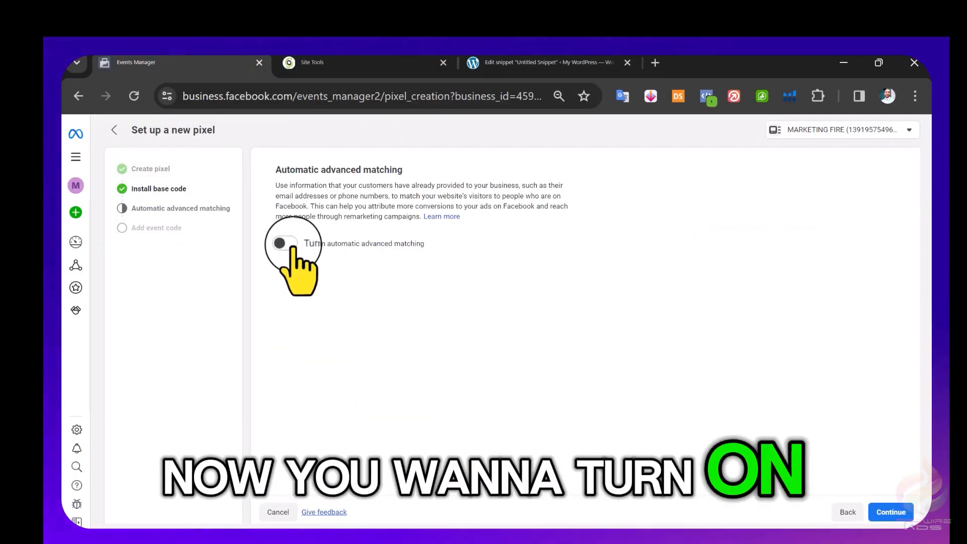
click(285, 243)
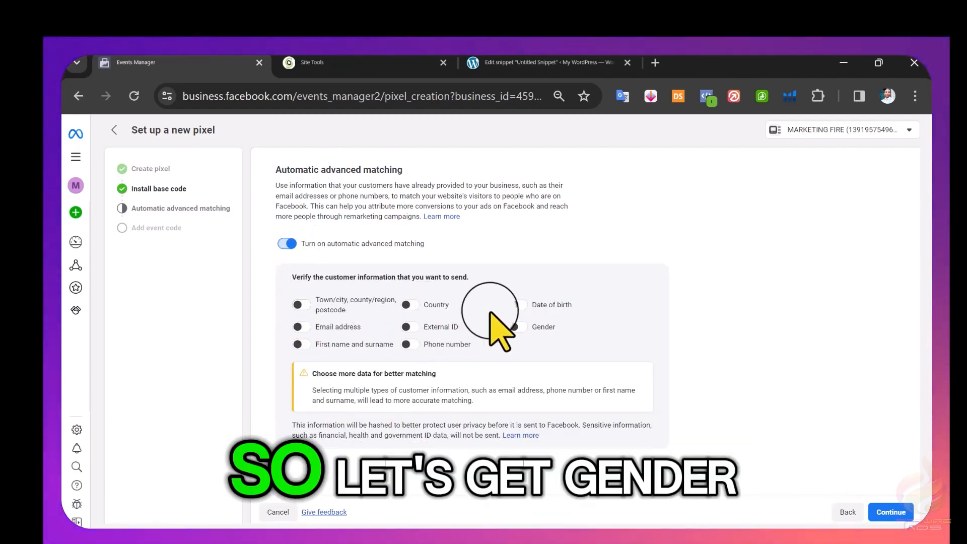
- Enable matching by gender, email, name, phone number, external ID, country and town/city, and finish the setup by going to the pixel overview
click(517, 326)
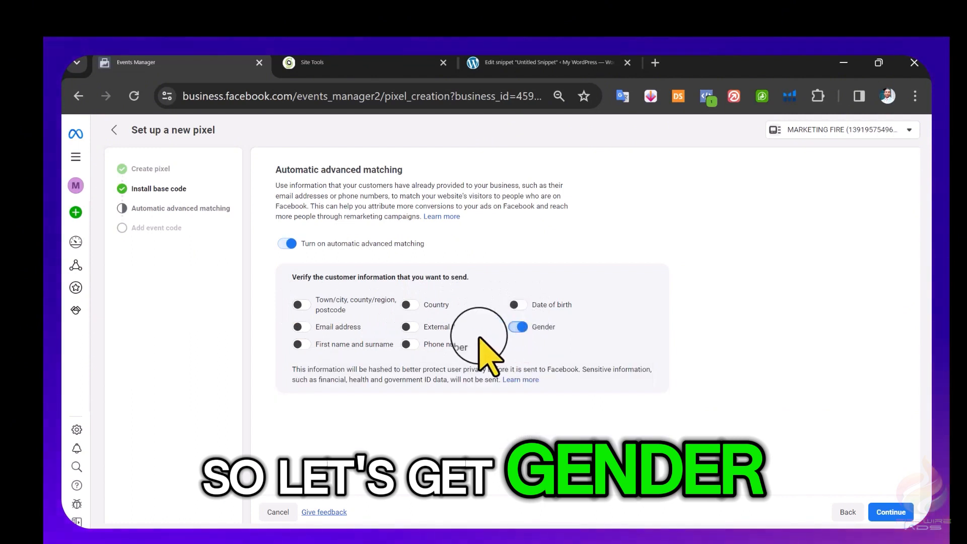
click(300, 326)
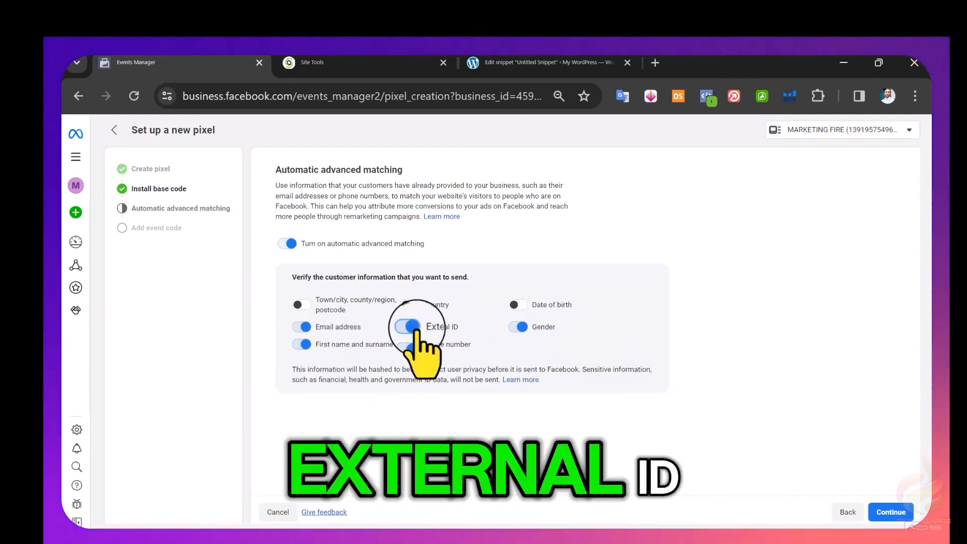
click(301, 304)
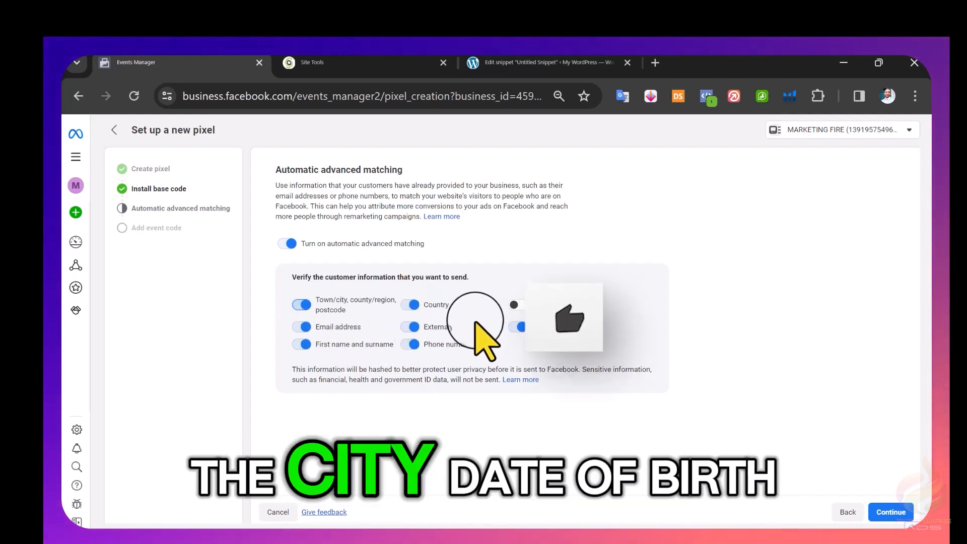
click(903, 514)
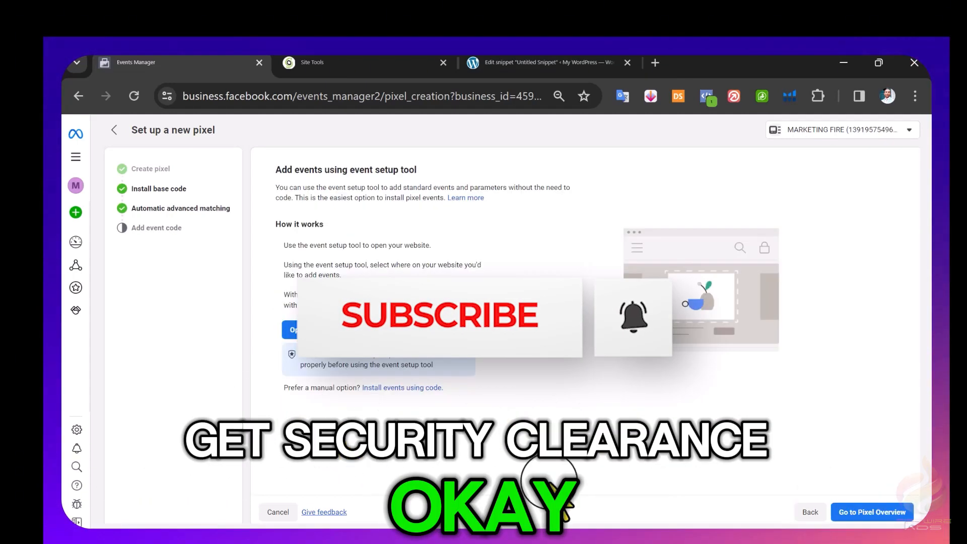
click(882, 512)
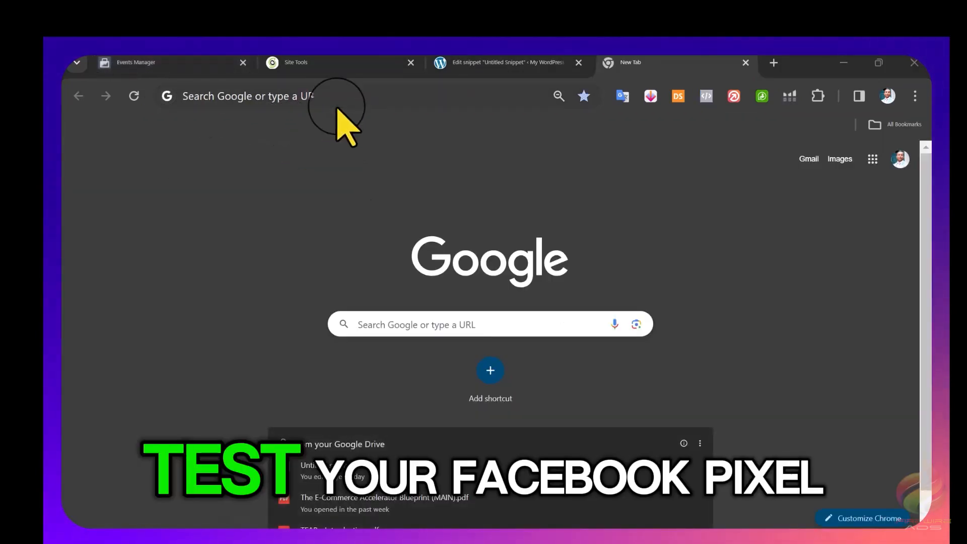
- Search Google for "chrome extensions" in the new tab and open the Chrome Web Store
click(342, 98)
text(c)
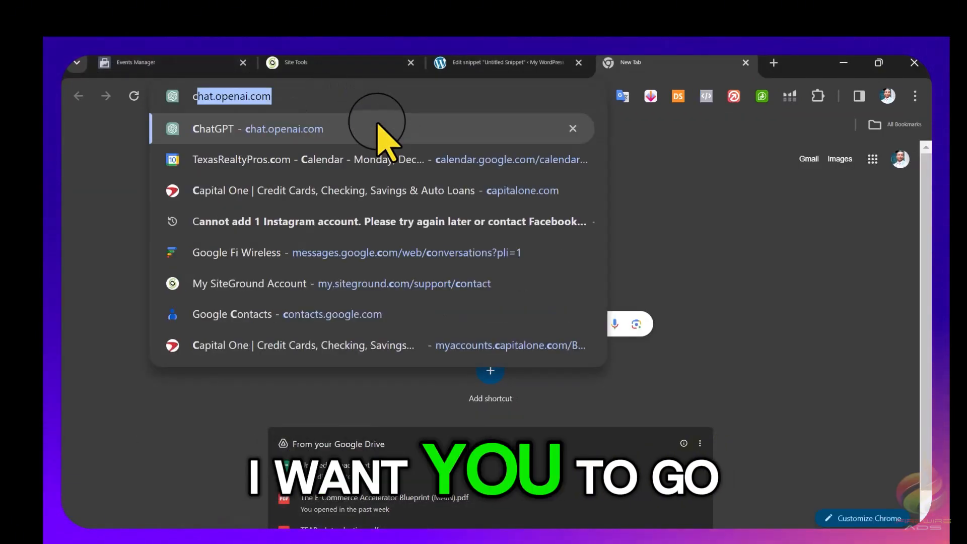
text(h)
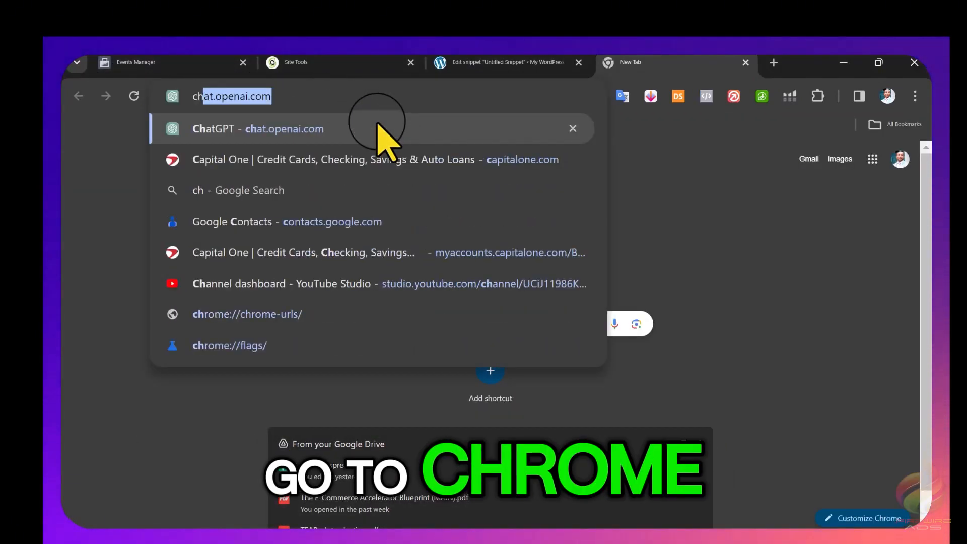
text(rome exten)
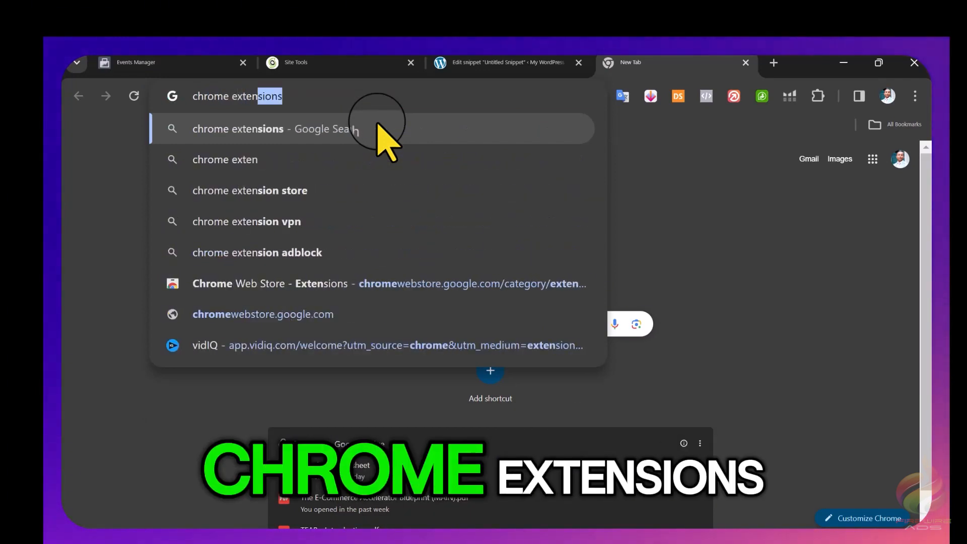
click(378, 127)
scroll(385, 297, down, 3)
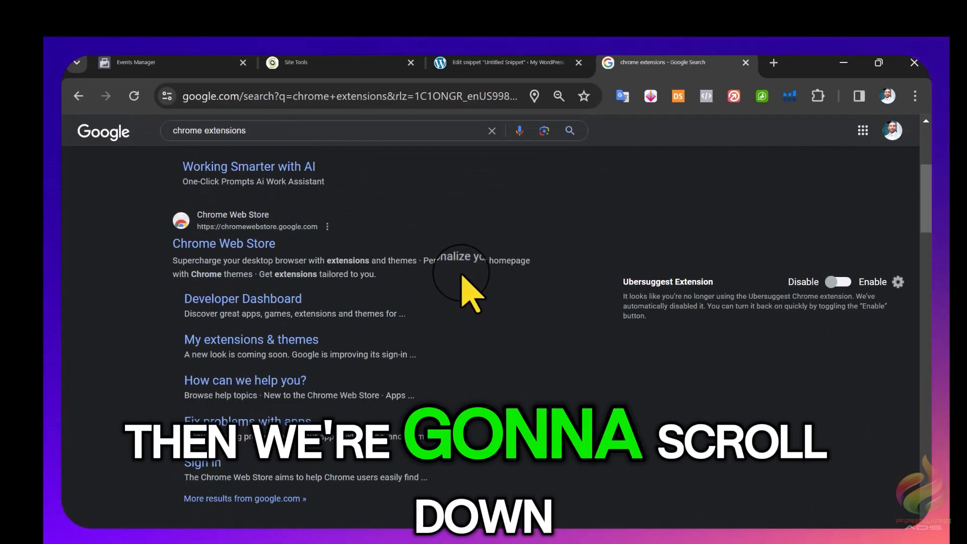
scroll(334, 292, down, 1)
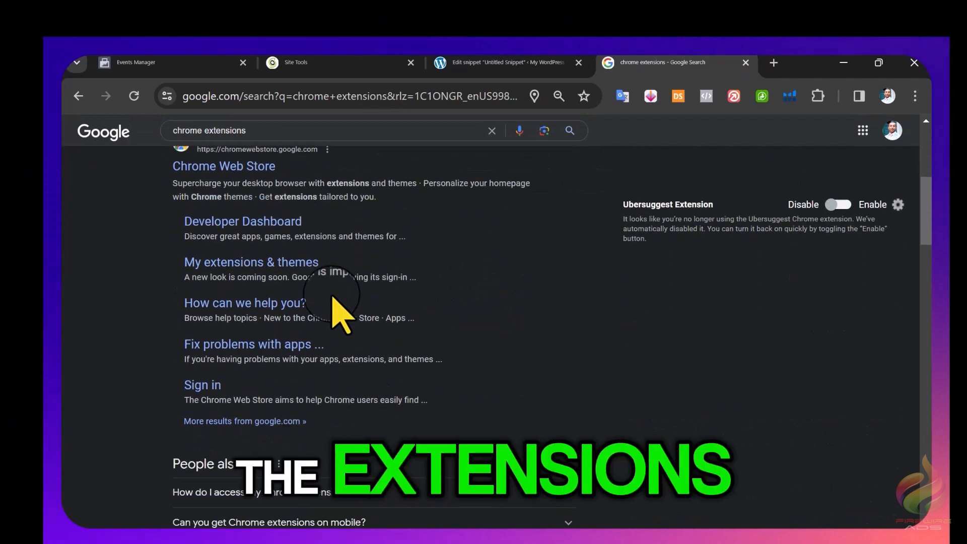
scroll(335, 297, up, 1)
click(256, 245)
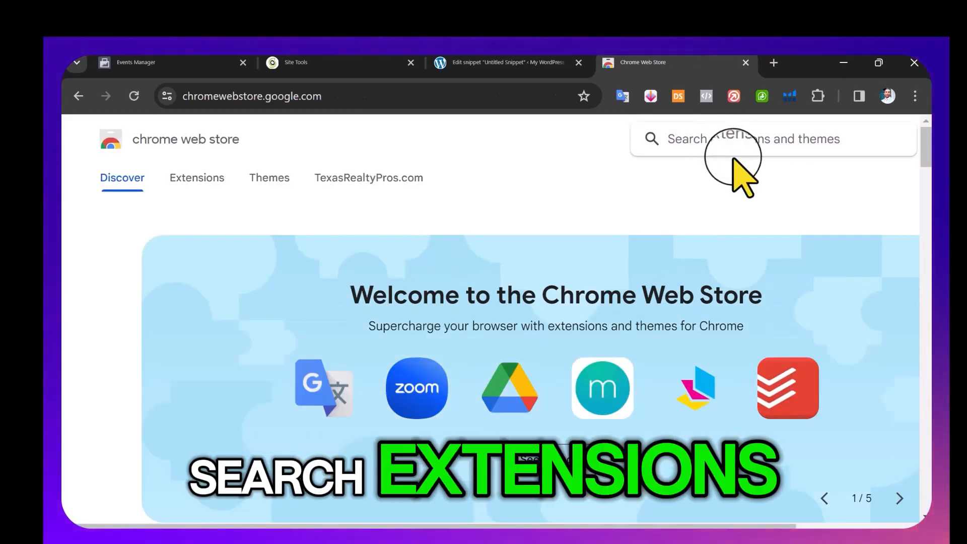
- Search the Chrome Web Store for "facebook pixel" and open the Meta Pixel Helper page
click(732, 157)
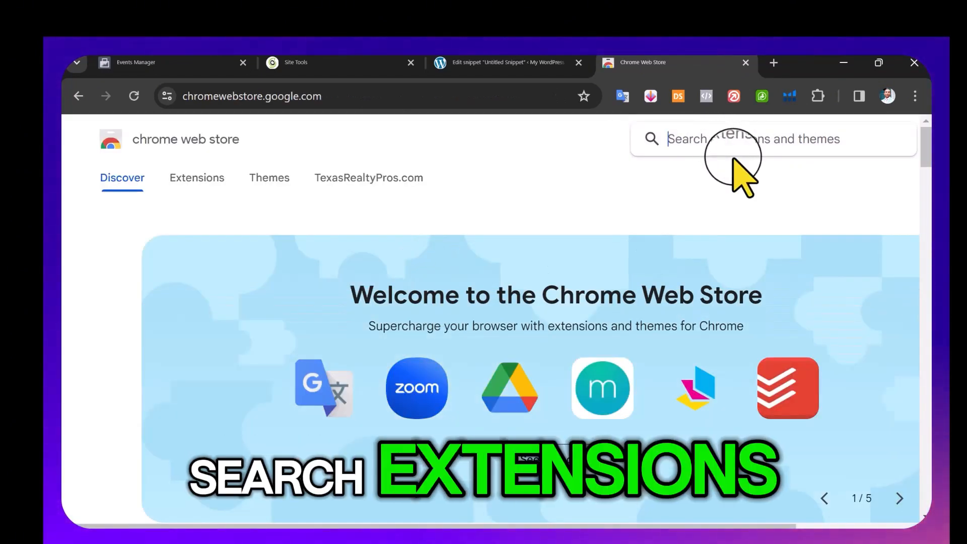
text(facebook pixel)
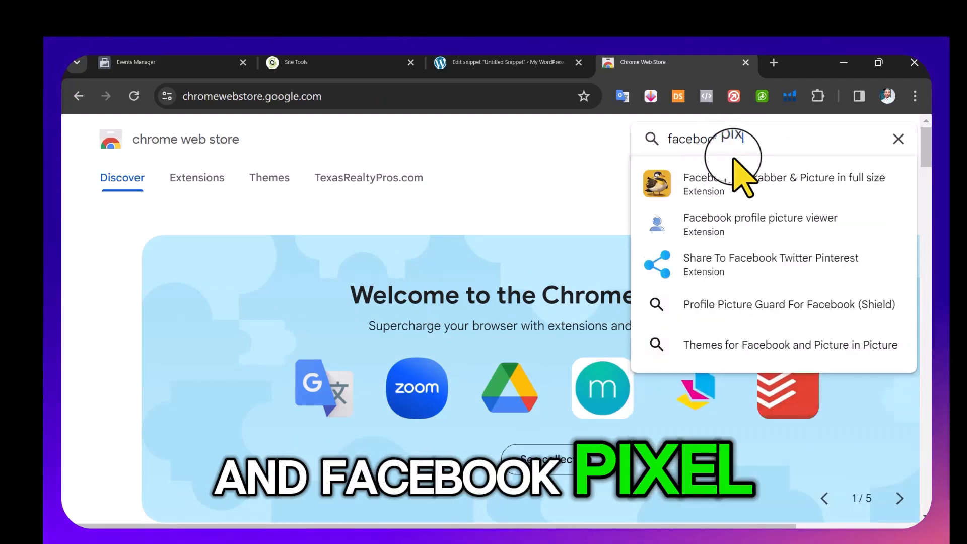
key(Return)
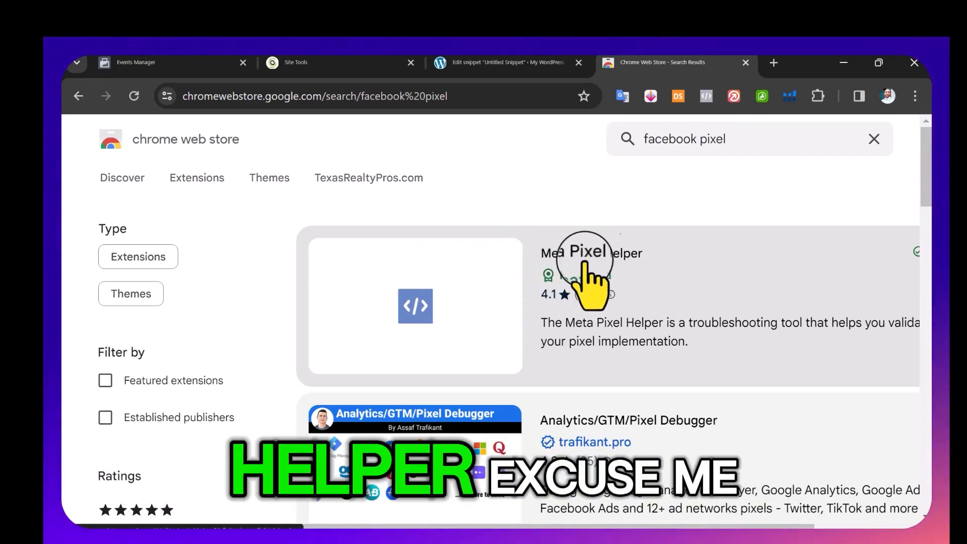
click(459, 322)
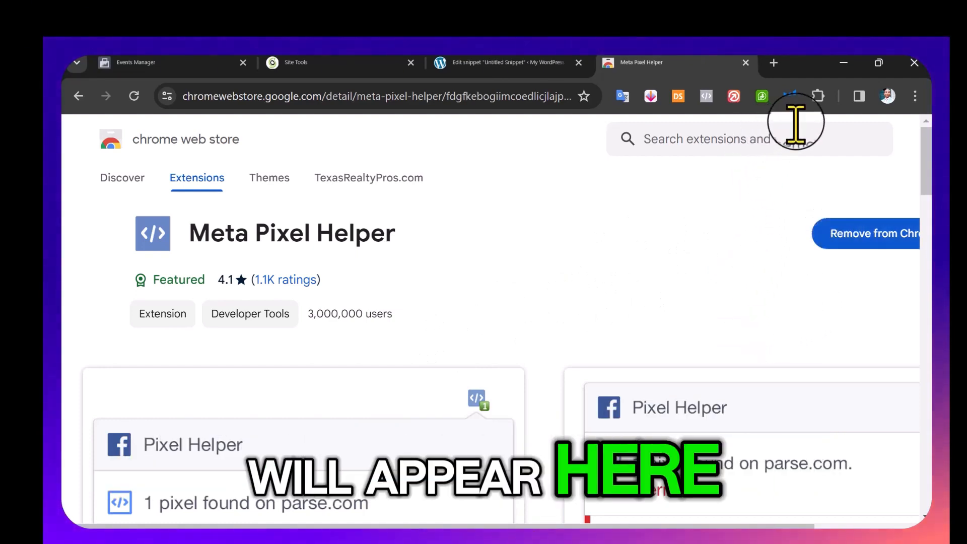
- Pin Meta Pixel Helper to the browser toolbar from the list of installed extensions
click(818, 96)
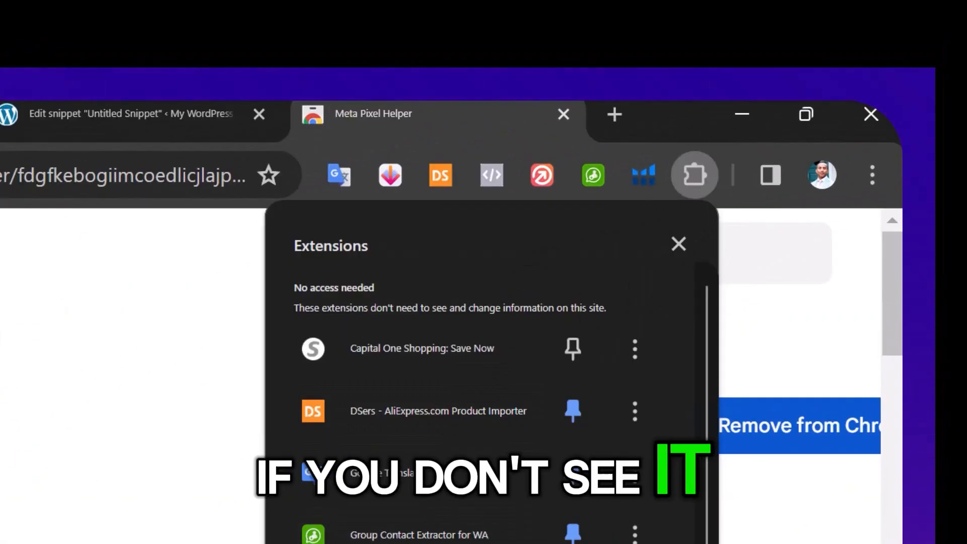
click(695, 175)
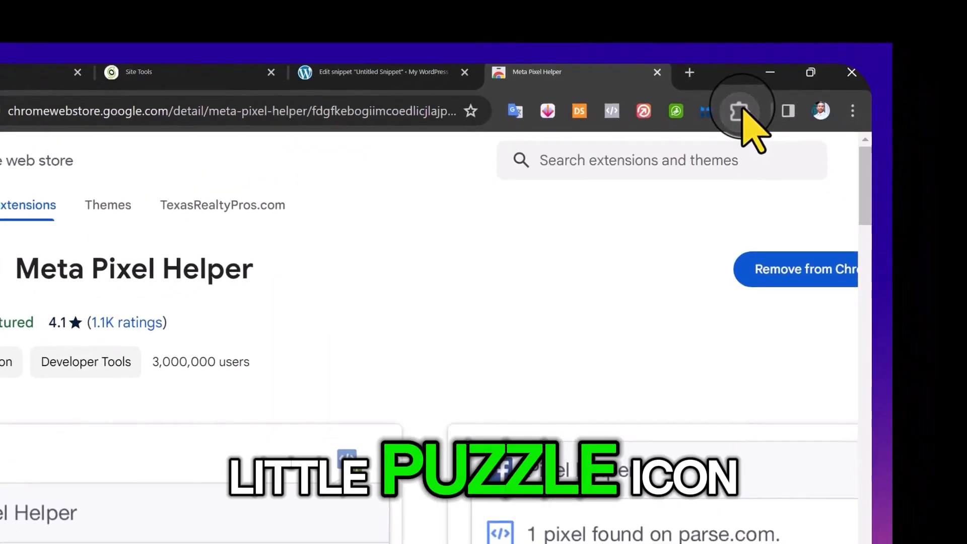
click(743, 113)
scroll(604, 353, down, 1)
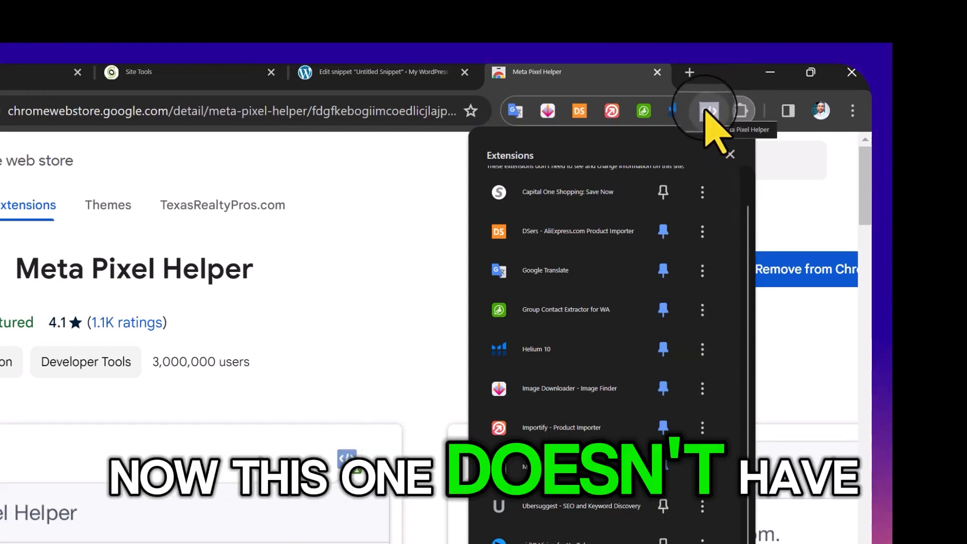
click(400, 148)
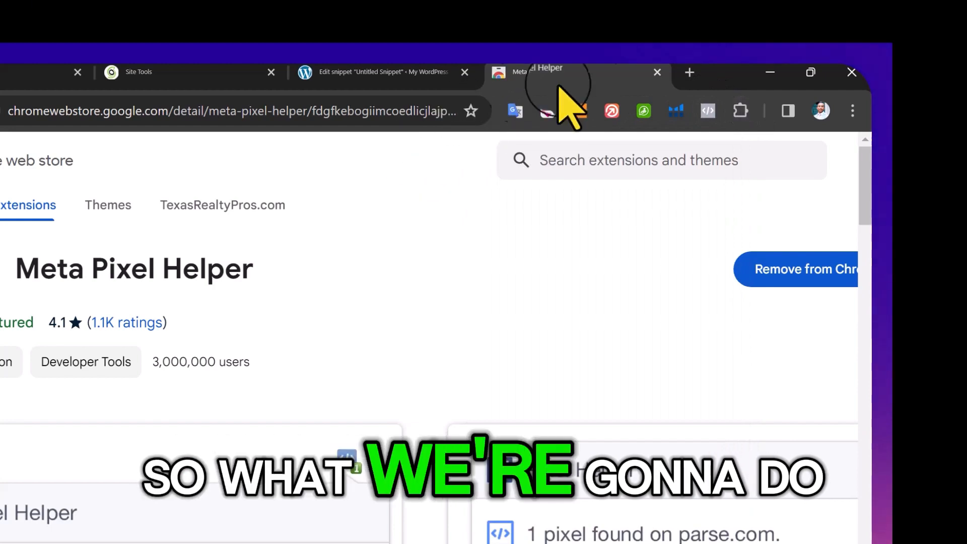
- Open blog.wheelelite.com in a new browser tab
click(690, 76)
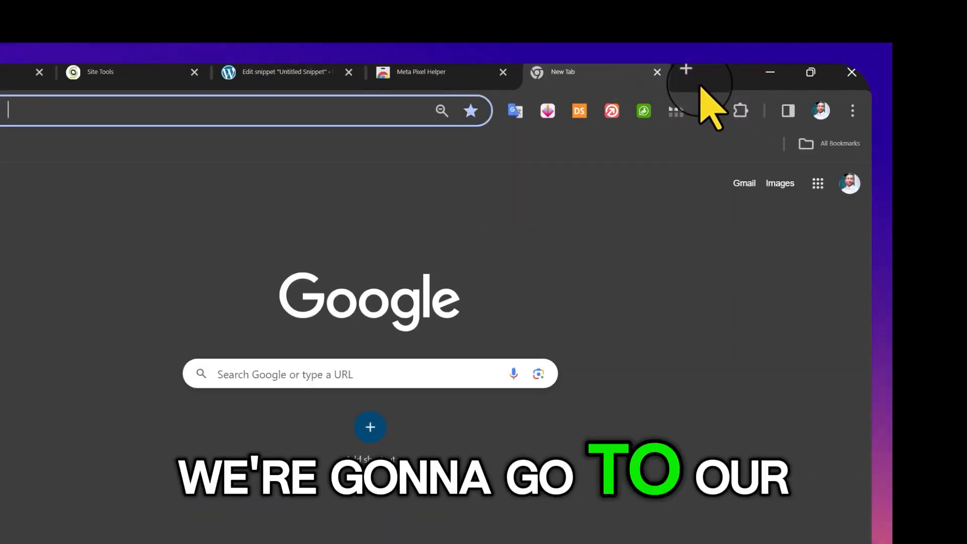
text(blog.wh)
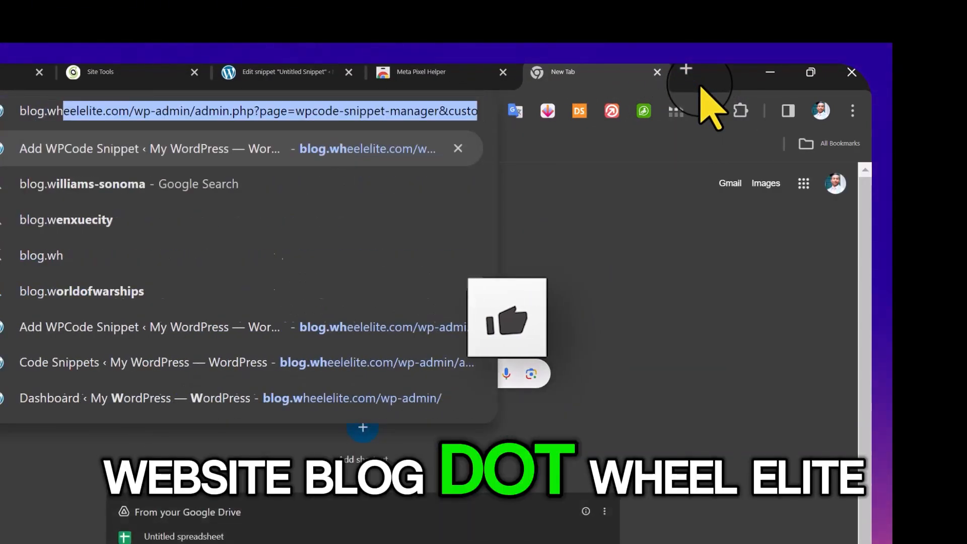
text(eelelite.)
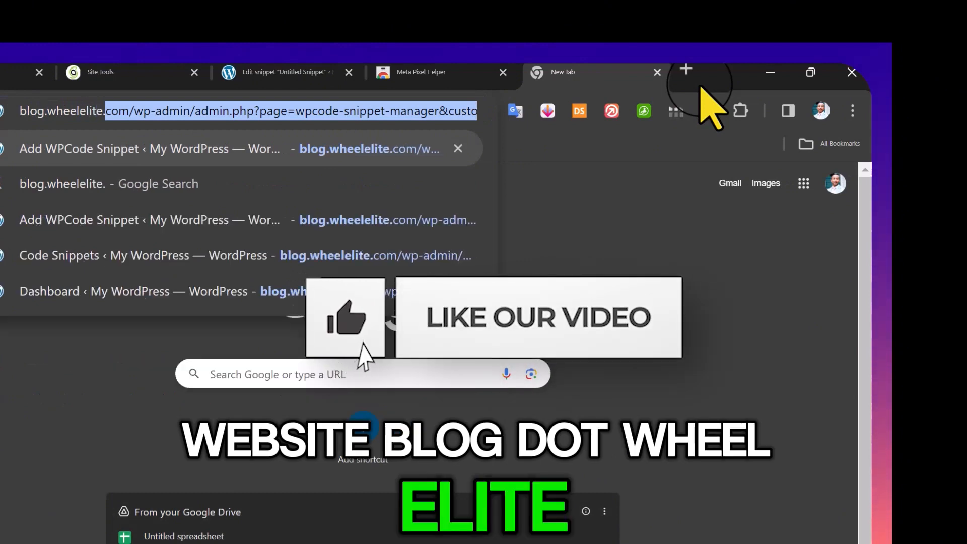
text(com)
key(Return)
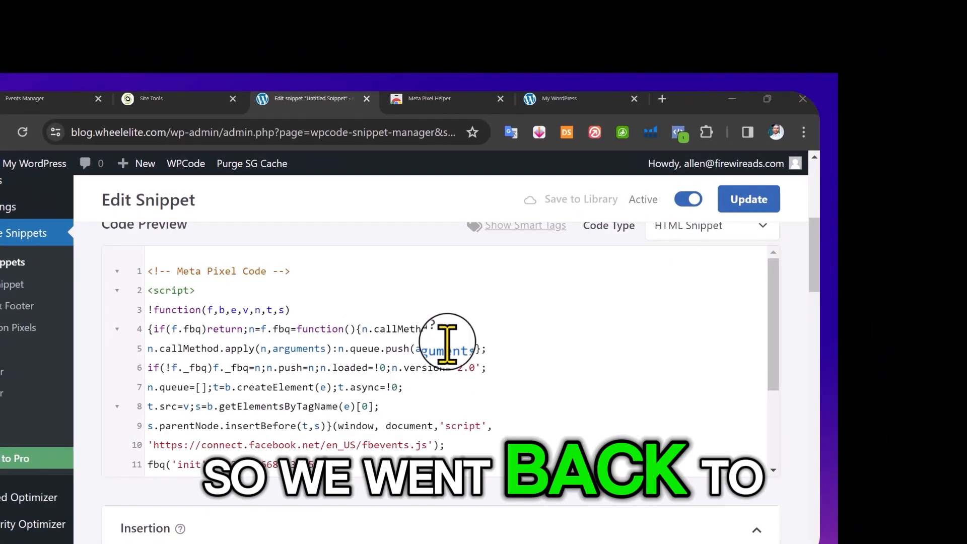
- In the WPCode snippet editor, set the Meta pixel snippet to Active and update it
click(691, 202)
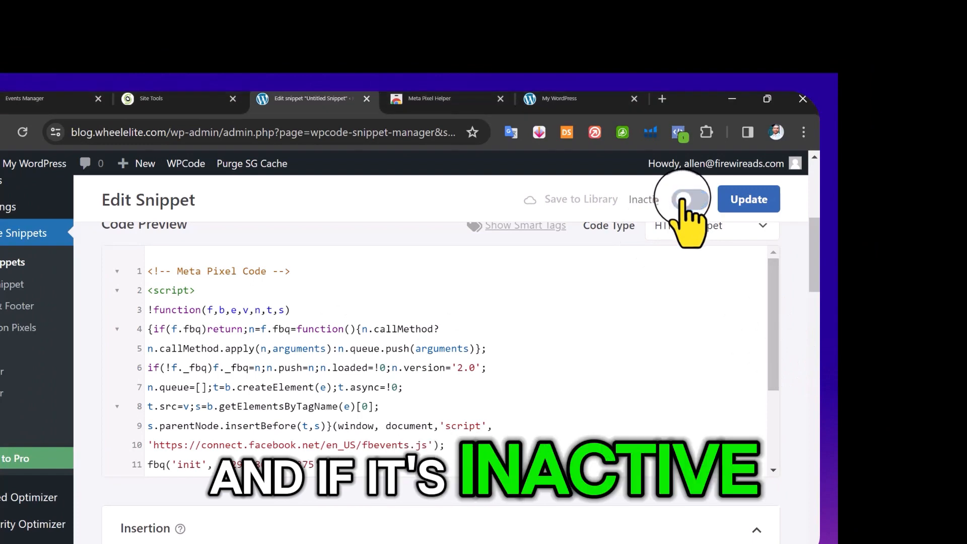
click(760, 199)
scroll(579, 191, down, 3)
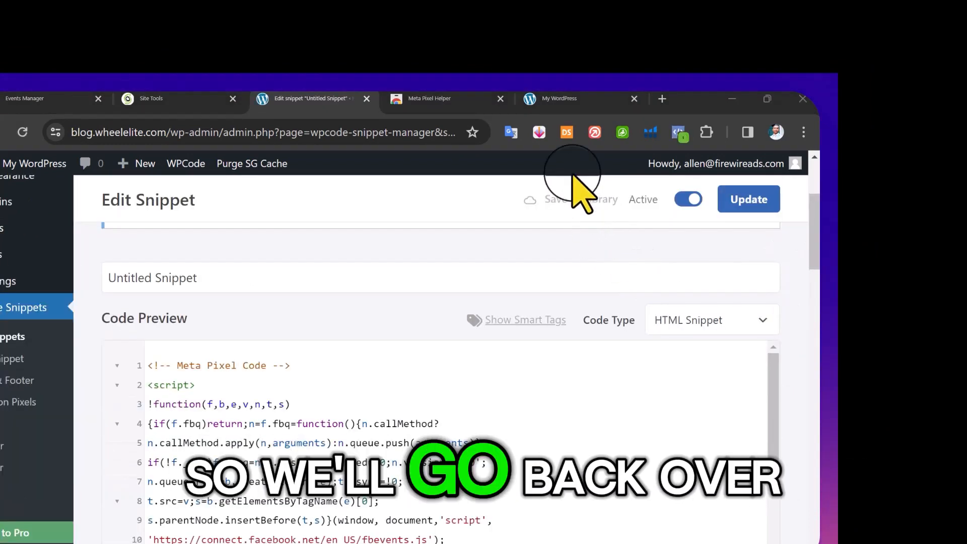
- Reload the blog's front page, inspect its pixel with Meta Pixel Helper and open the Troubleshoot Pixel page
click(569, 99)
click(22, 132)
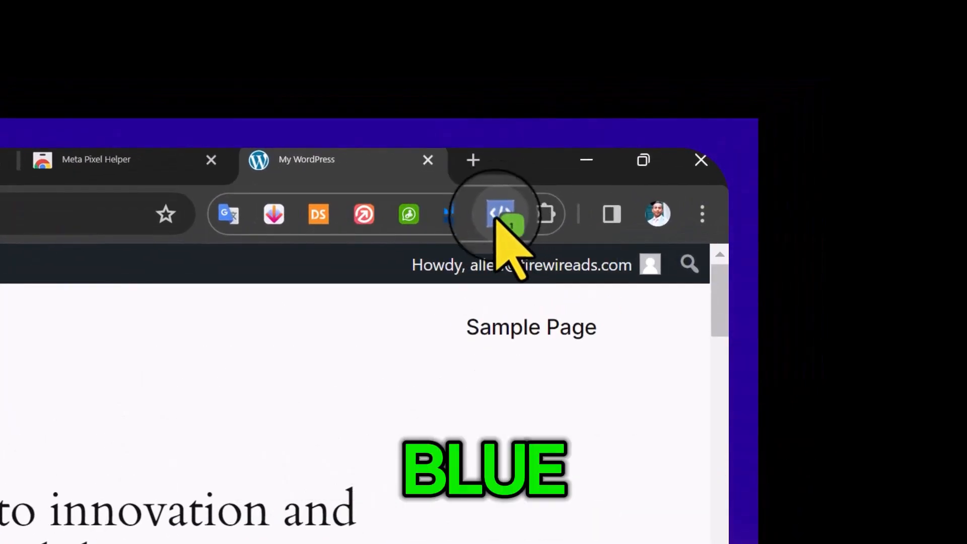
click(498, 214)
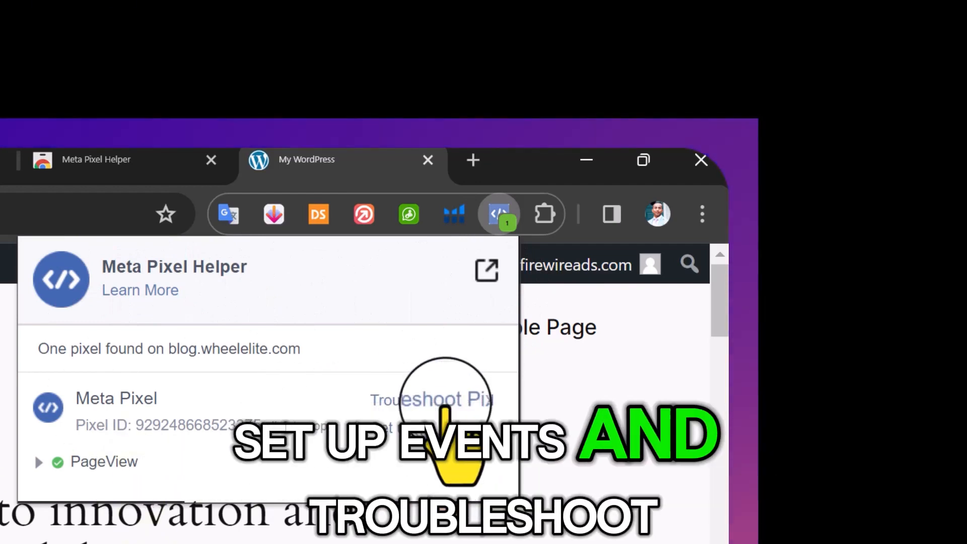
click(444, 402)
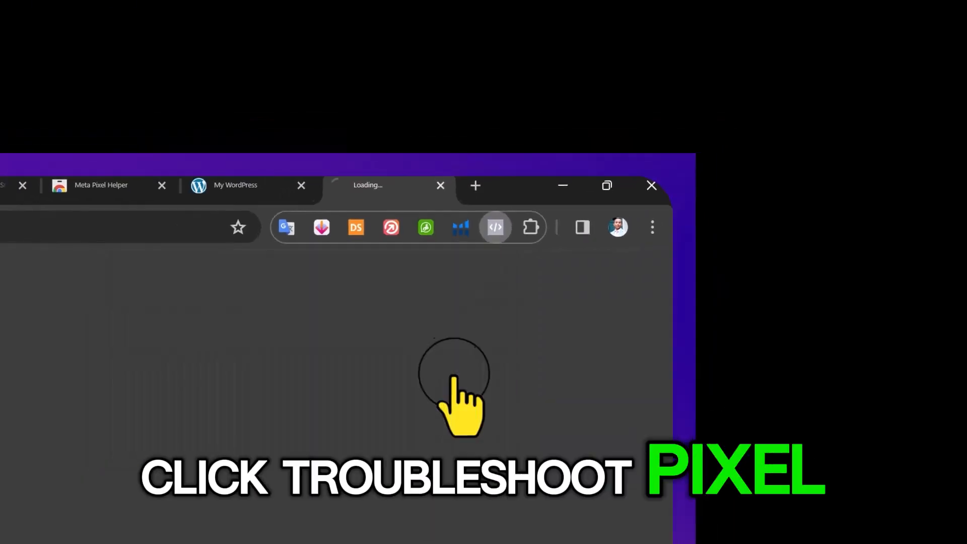